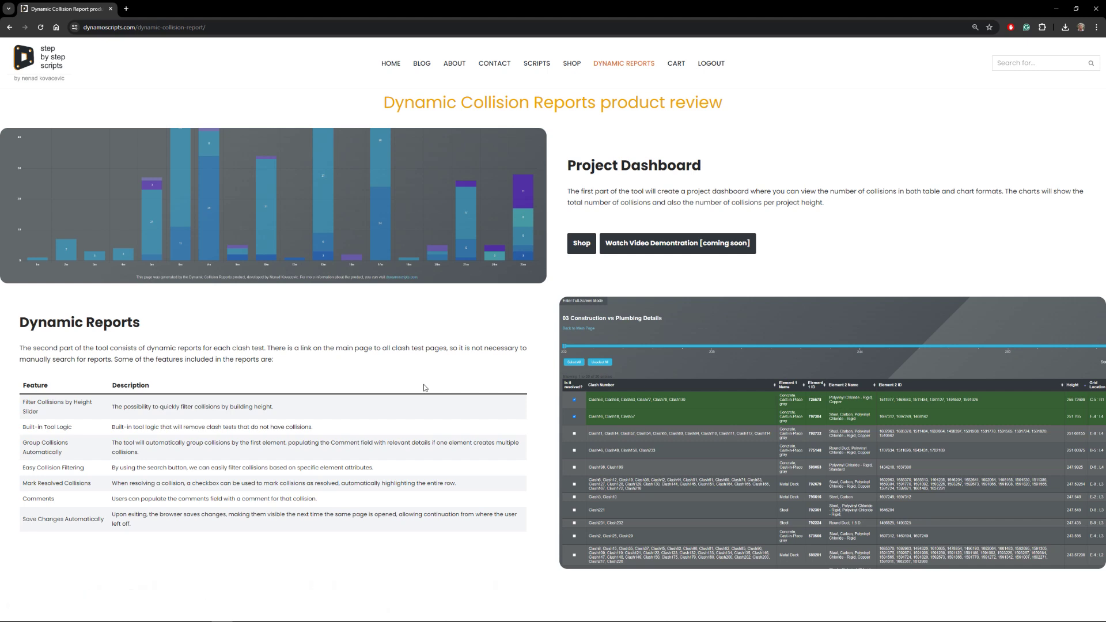
{"action": "left_click_drag", "start_coordinate": [384, 106], "coordinate": [600, 106]}
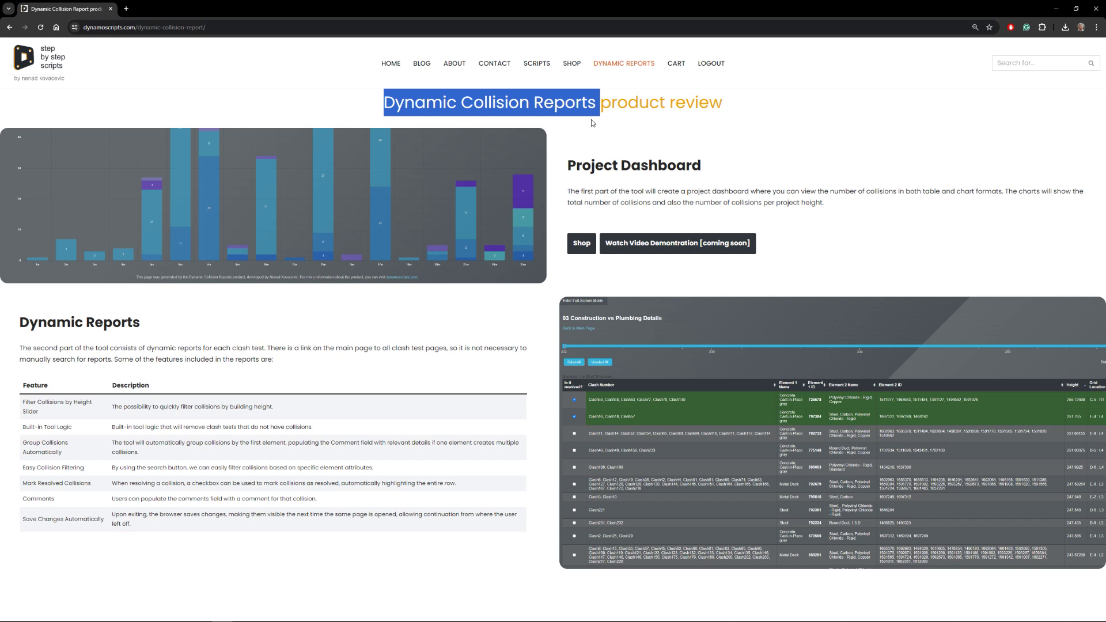
{"action": "left_click", "coordinate": [594, 123]}
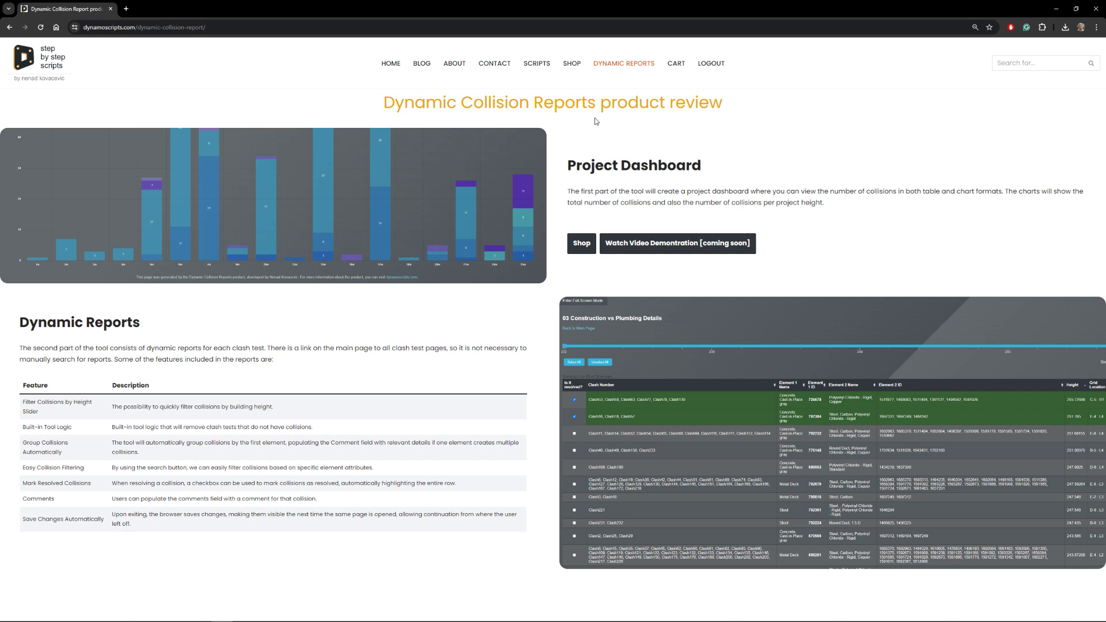
{"action": "left_click_drag", "start_coordinate": [568, 167], "coordinate": [716, 164]}
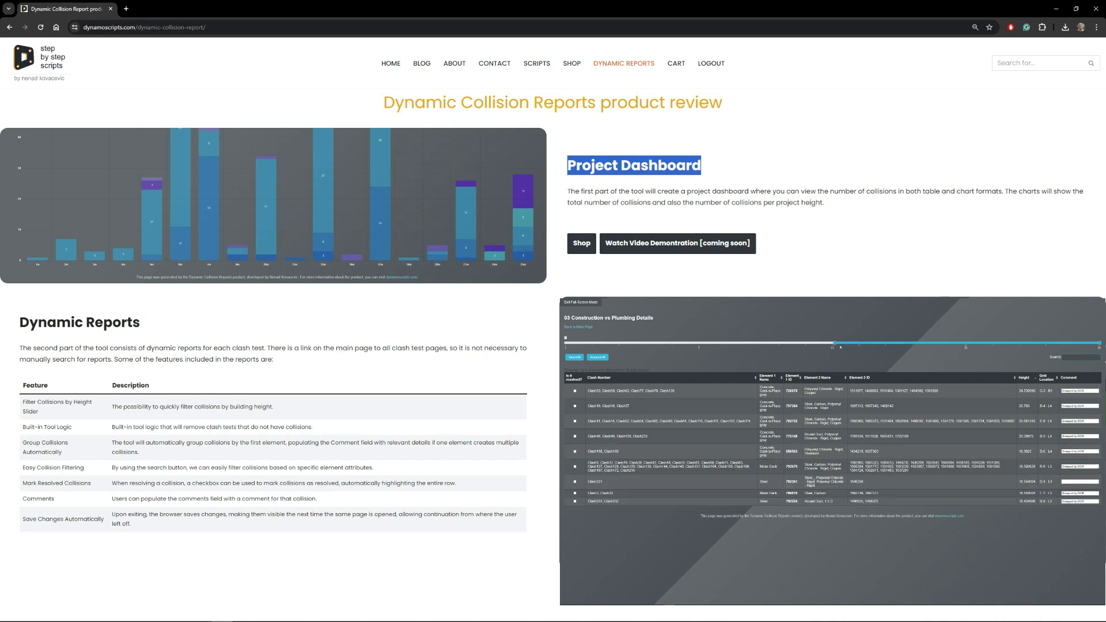
{"action": "left_click", "coordinate": [469, 461]}
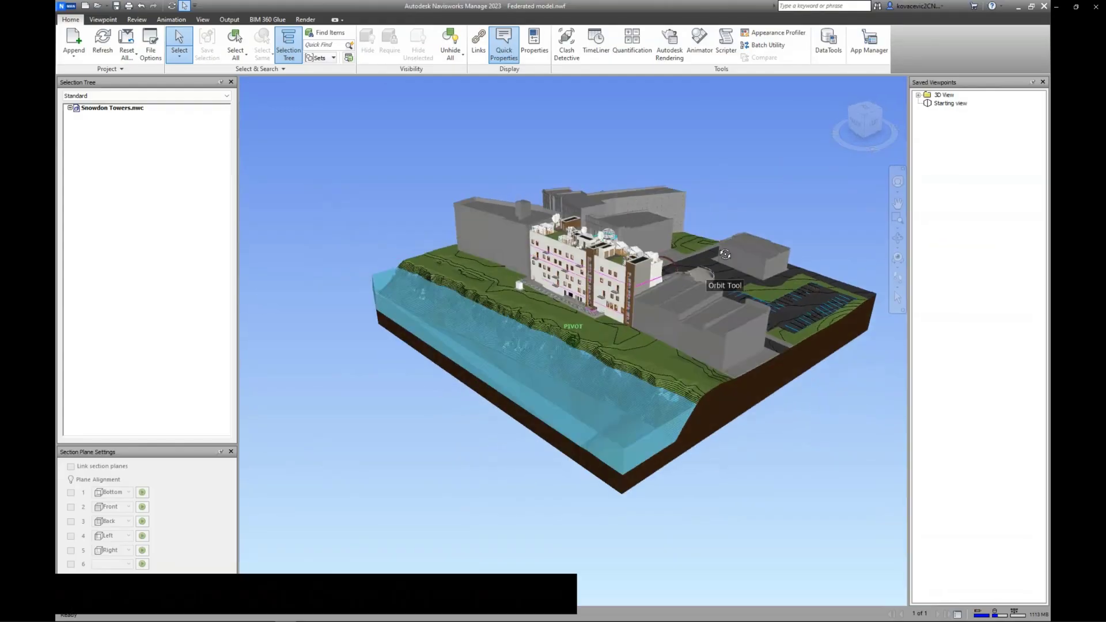
Step: Switch to Navisworks Manage and open the report settings of Clash Detective for the federated model
{"action": "left_click_drag", "start_coordinate": [725, 254], "coordinate": [525, 253]}
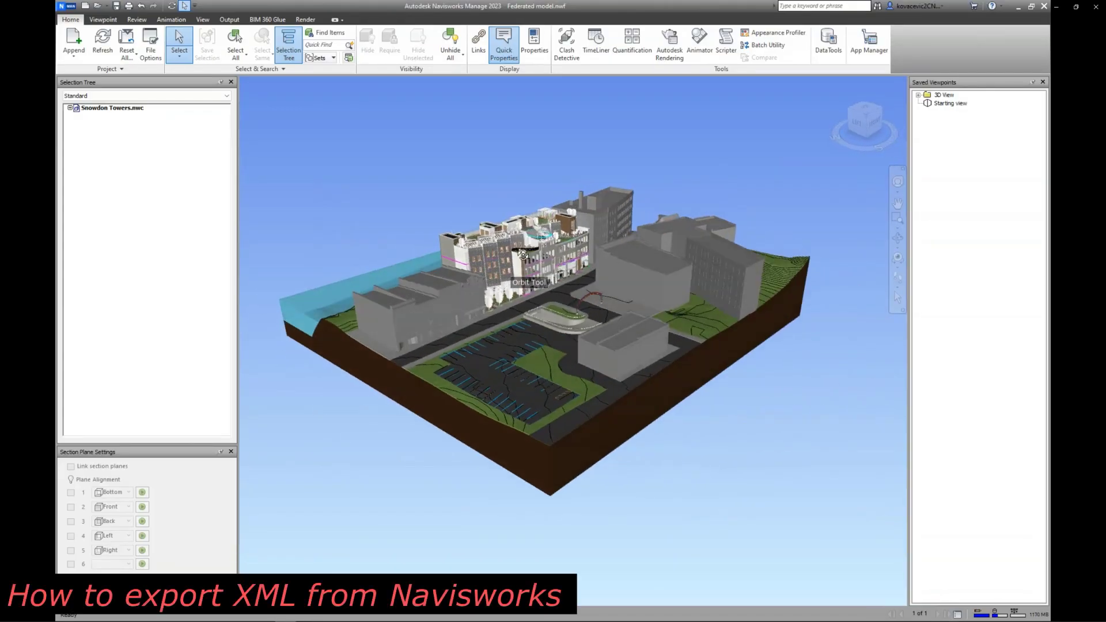
{"action": "scroll", "coordinate": [528, 259], "scroll_direction": "up", "scroll_amount": 2}
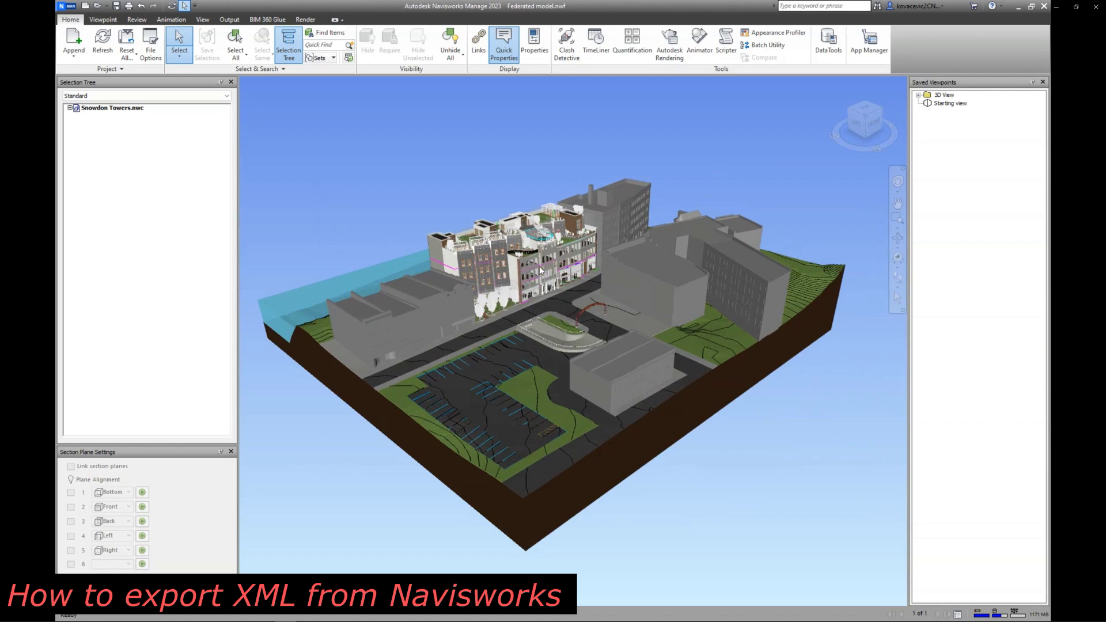
{"action": "left_click", "coordinate": [569, 51]}
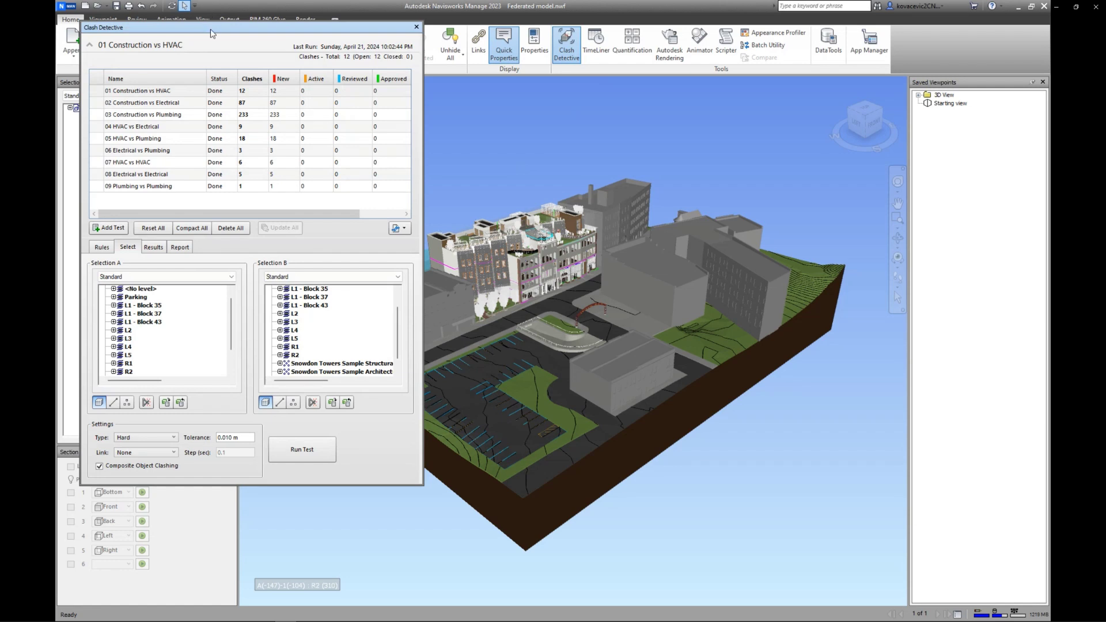
{"action": "left_click_drag", "start_coordinate": [213, 28], "coordinate": [233, 37]}
{"action": "left_click", "coordinate": [202, 257]}
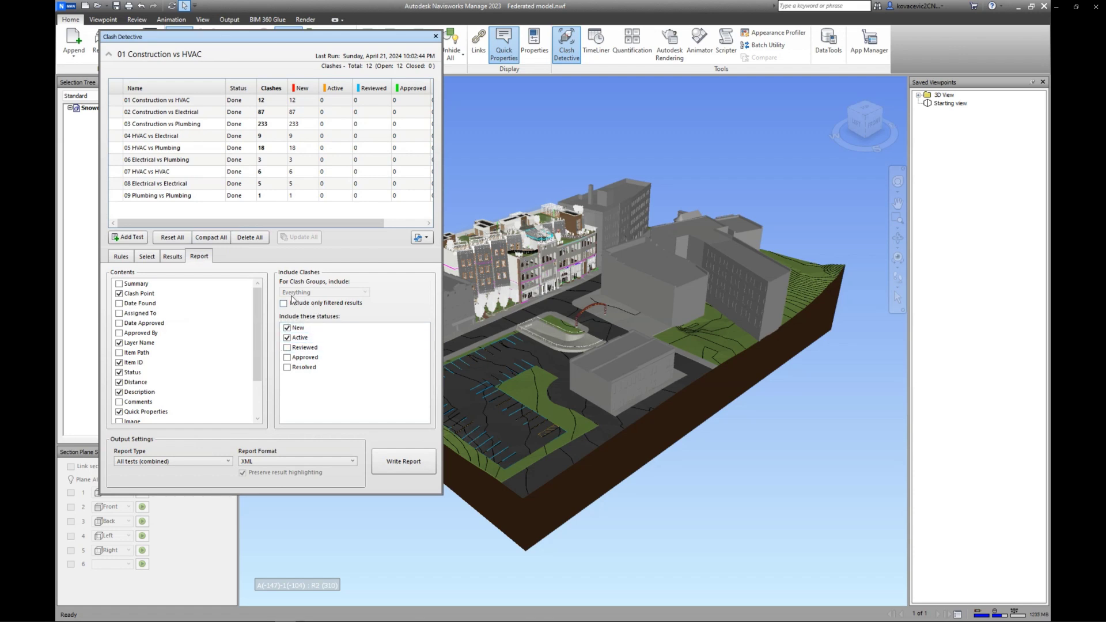
Step: Write the clash report with report type All tests (combined) in XML format
{"action": "left_click", "coordinate": [192, 467]}
{"action": "left_click", "coordinate": [190, 464]}
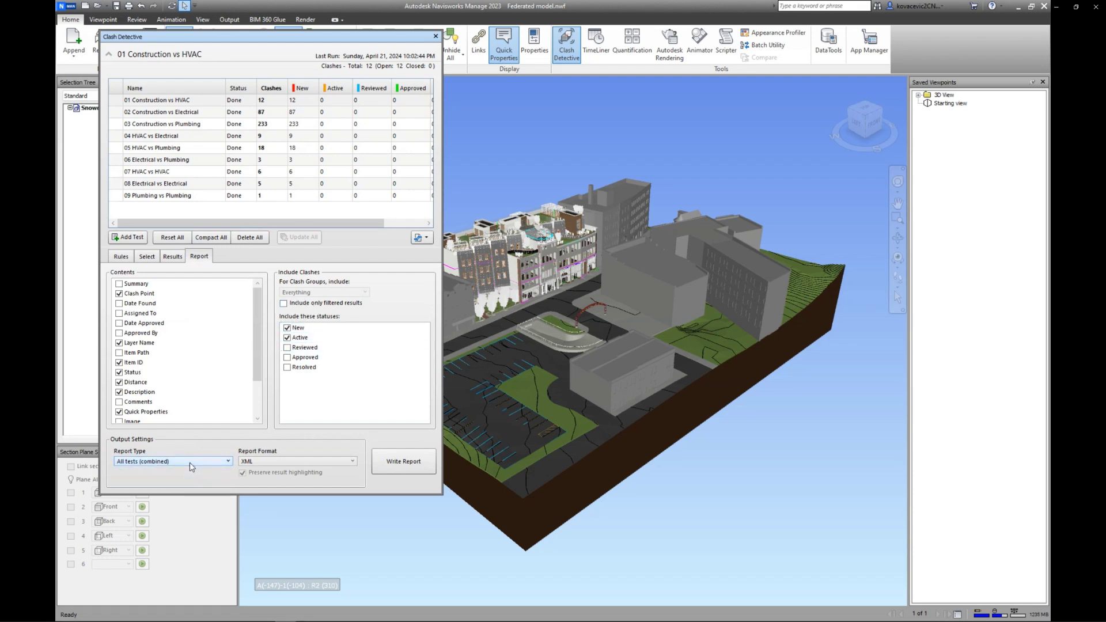
{"action": "left_click", "coordinate": [293, 464]}
{"action": "left_click", "coordinate": [293, 468]}
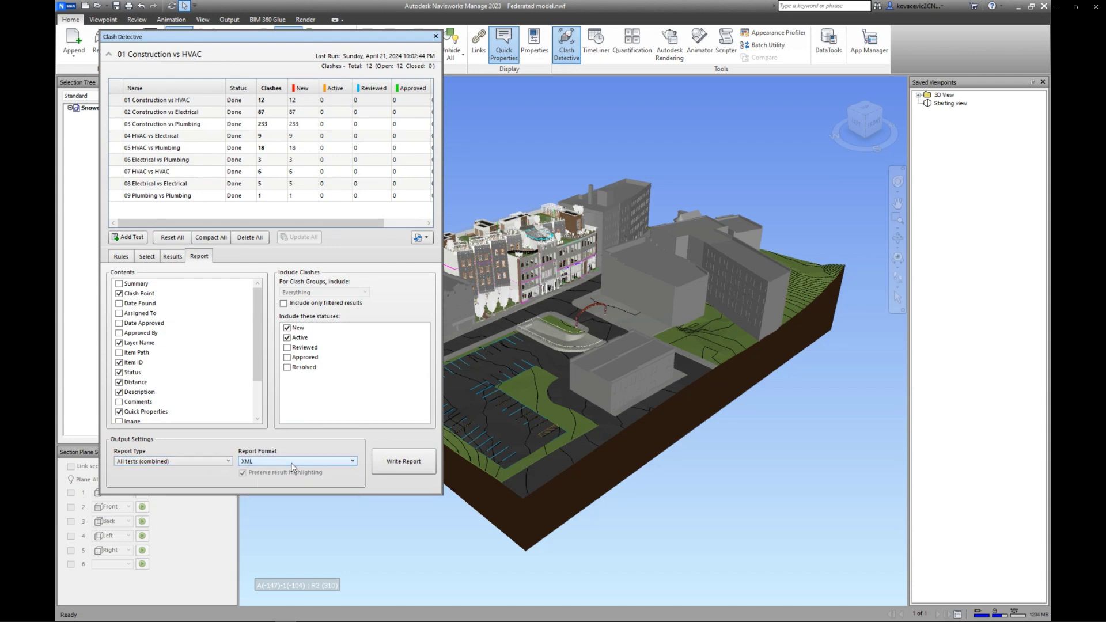
{"action": "left_click", "coordinate": [412, 467]}
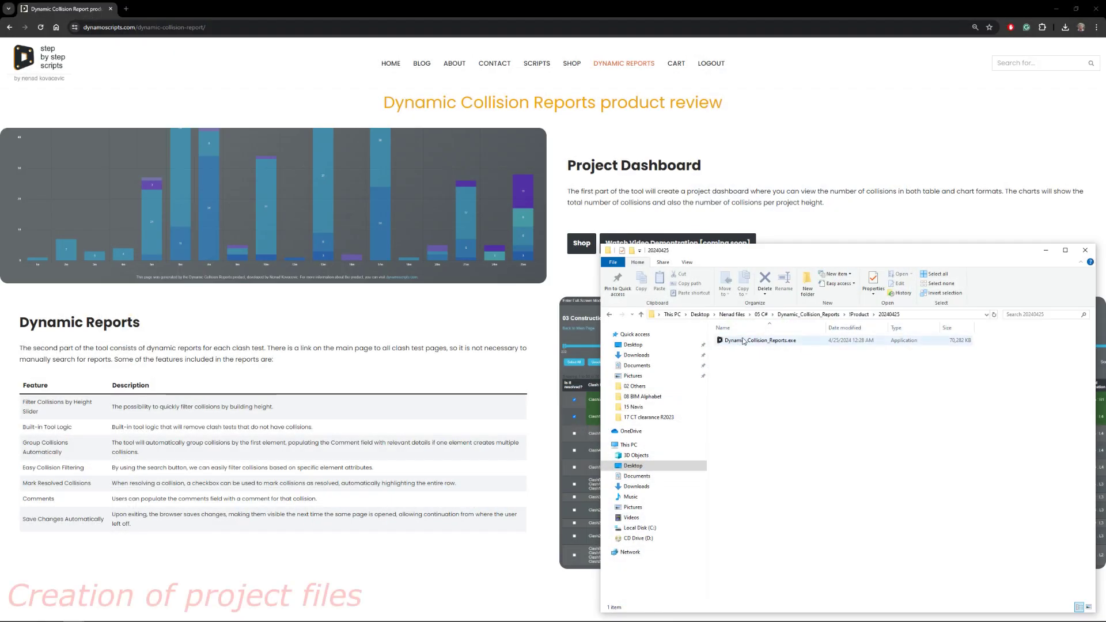
Step: Launch Dynamic_Collision_Reports.exe from the 20240425 folder, keeping Sample Project as project name and 0 m as base building elevation
{"action": "double_click", "coordinate": [742, 342]}
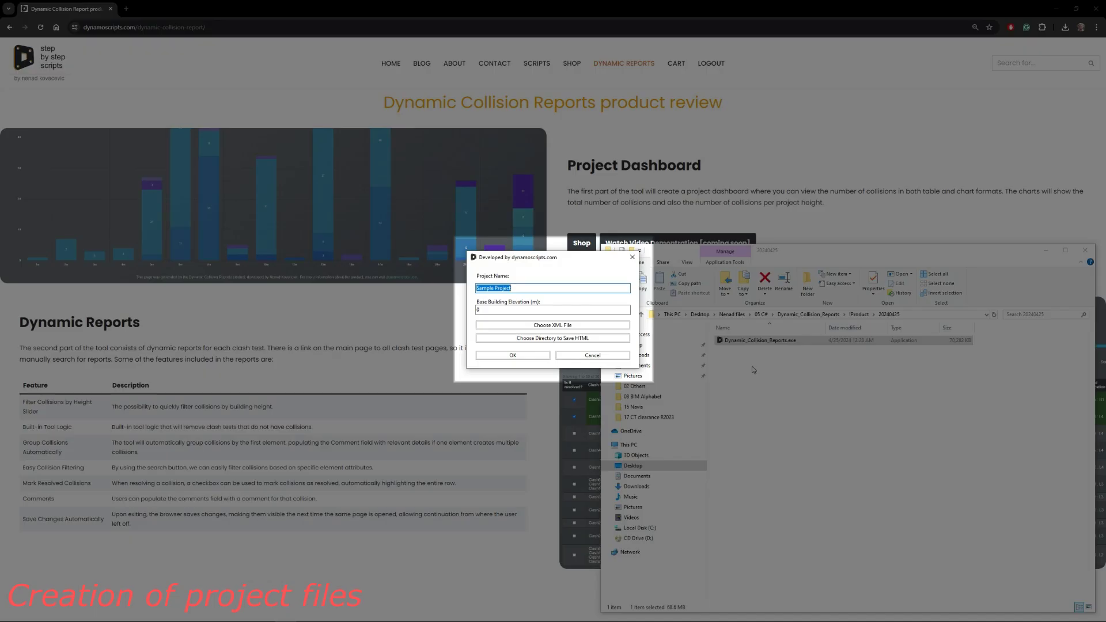
{"action": "left_click_drag", "start_coordinate": [552, 258], "coordinate": [437, 151]}
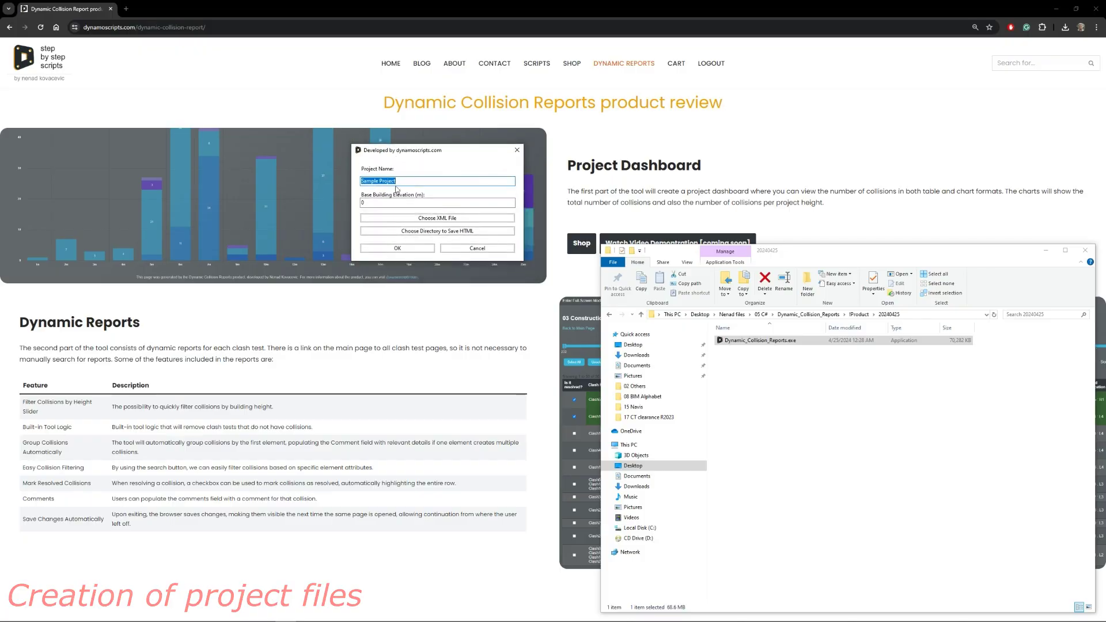
{"action": "left_click", "coordinate": [412, 180]}
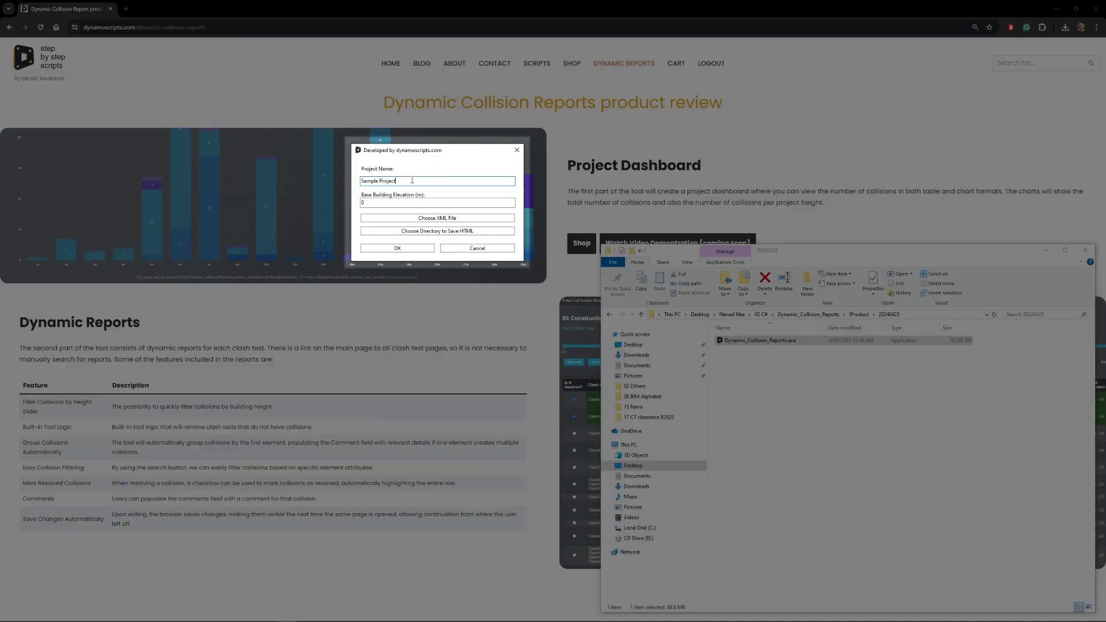
{"action": "left_click_drag", "start_coordinate": [417, 181], "coordinate": [313, 179]}
{"action": "left_click", "coordinate": [380, 182]}
{"action": "triple_click", "coordinate": [403, 183]}
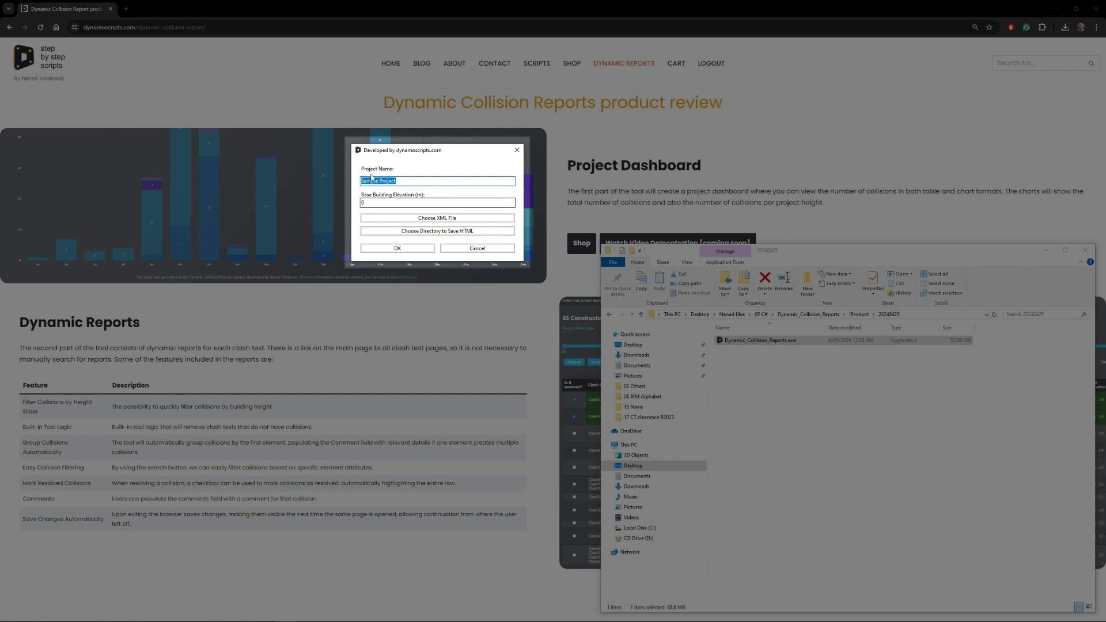
{"action": "left_click", "coordinate": [375, 202]}
Step: Choose Federated model.xml as the XML file for the report
{"action": "left_click", "coordinate": [448, 220]}
{"action": "left_click", "coordinate": [264, 355]}
{"action": "left_click", "coordinate": [484, 496]}
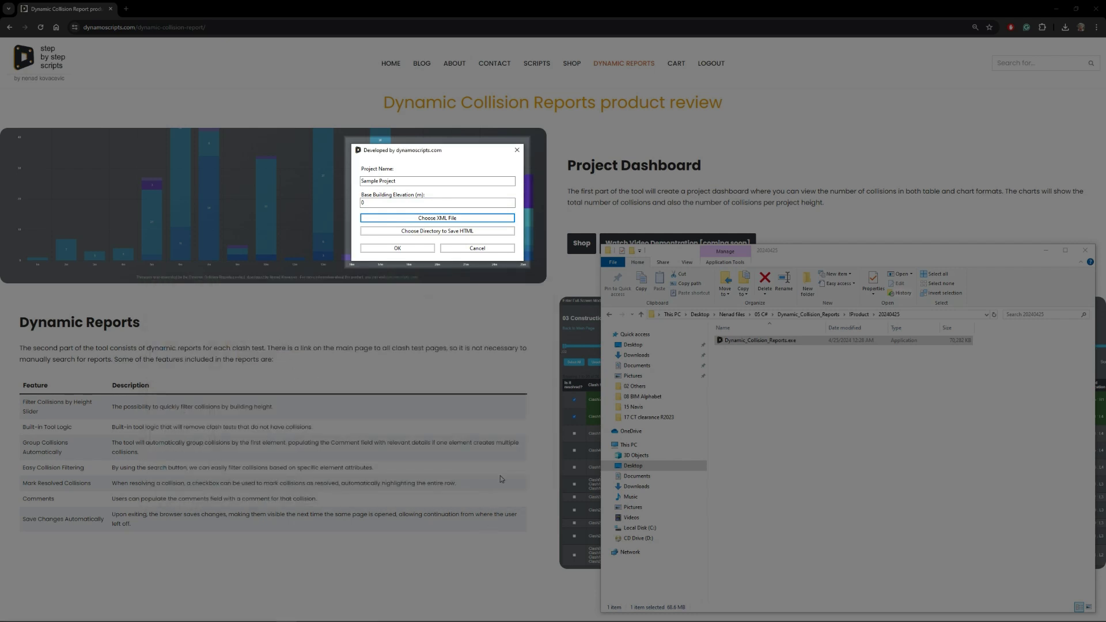
Step: Choose the 02 Others folder as the directory for the HTML output and generate the project files
{"action": "left_click", "coordinate": [438, 231]}
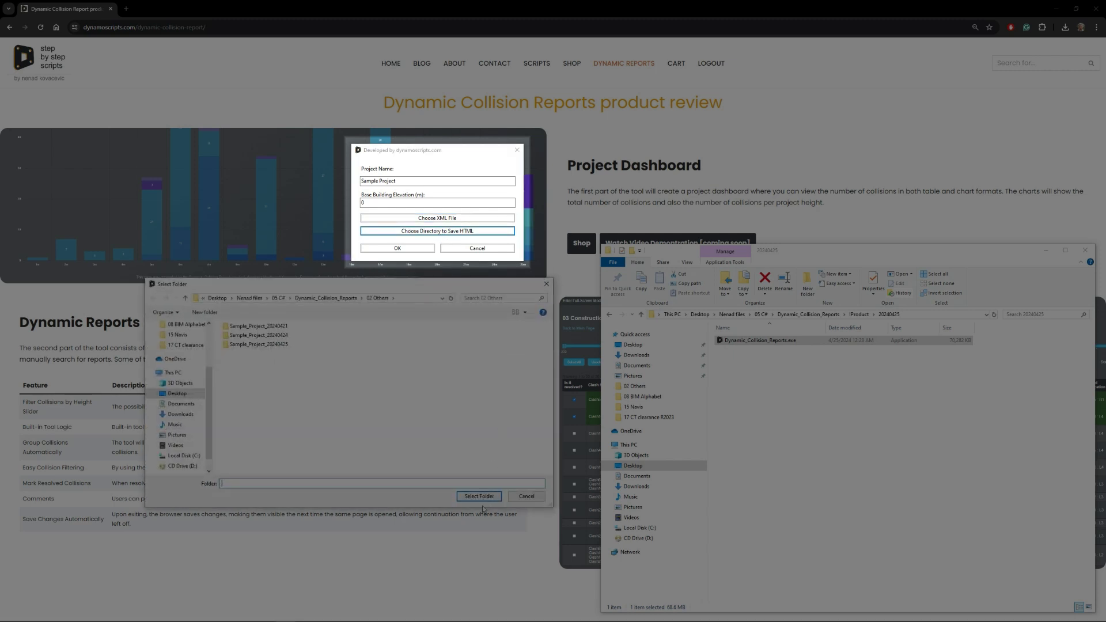
{"action": "left_click", "coordinate": [478, 497]}
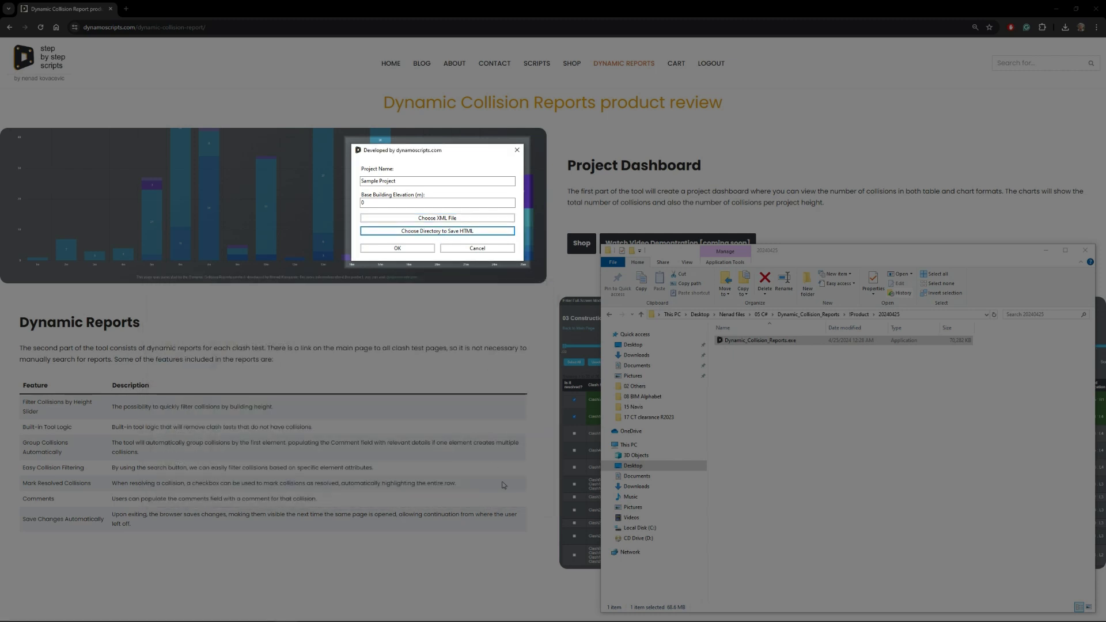
{"action": "left_click", "coordinate": [390, 249]}
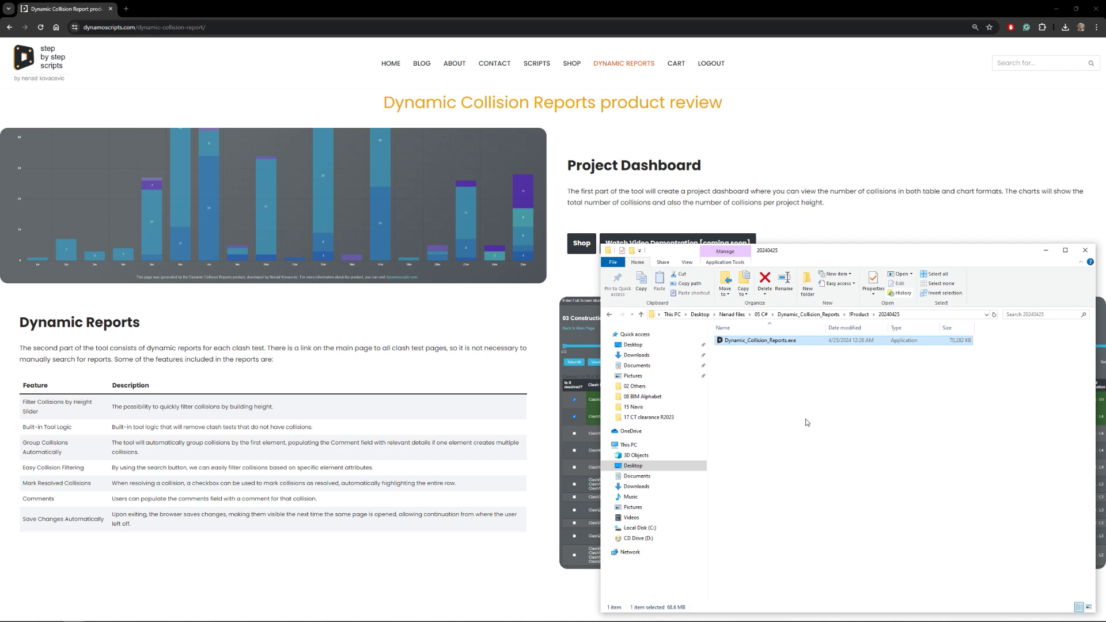
Step: Browse the generated Sample_Project_20240429 folder in 02 Others and its ClashTestsData subfolder
{"action": "left_click", "coordinate": [634, 386]}
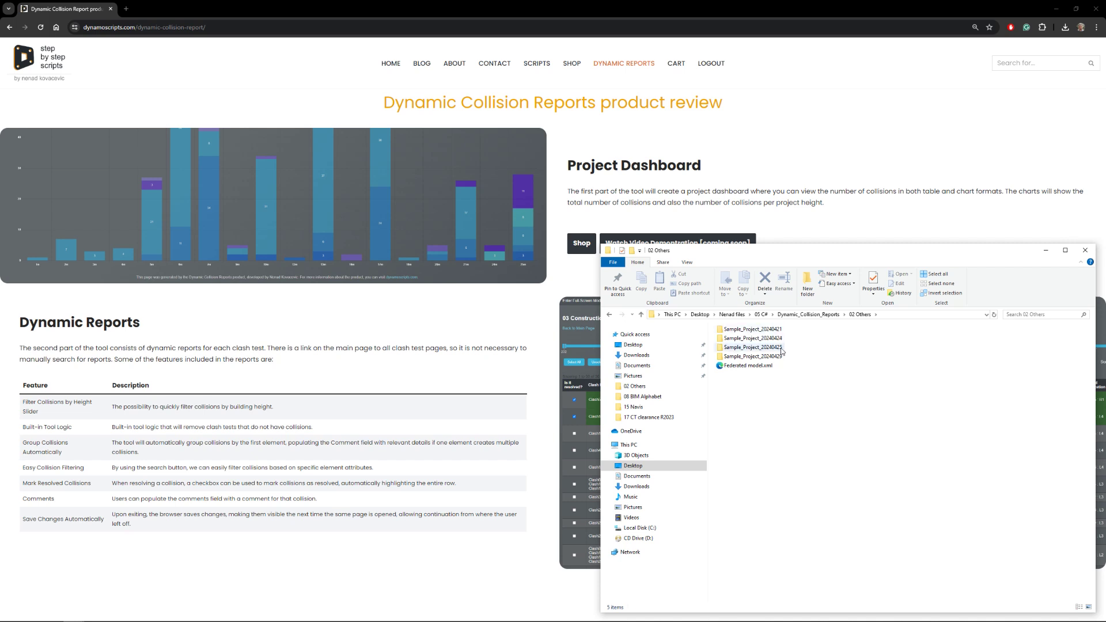
{"action": "mouse_move", "coordinate": [782, 361]}
{"action": "double_click", "coordinate": [778, 358]}
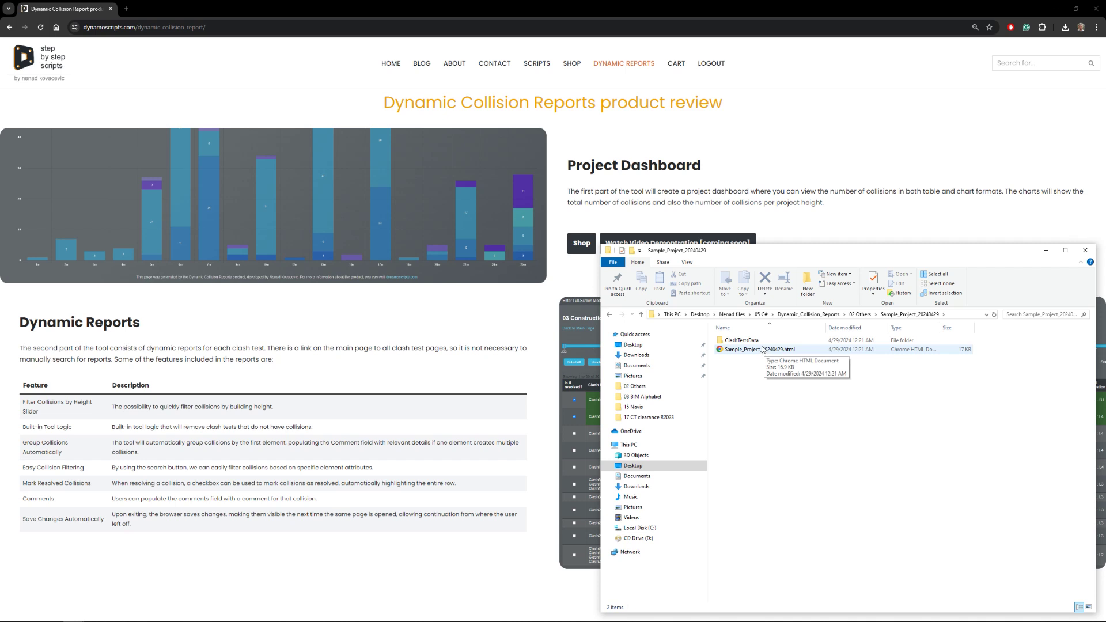
{"action": "double_click", "coordinate": [765, 341]}
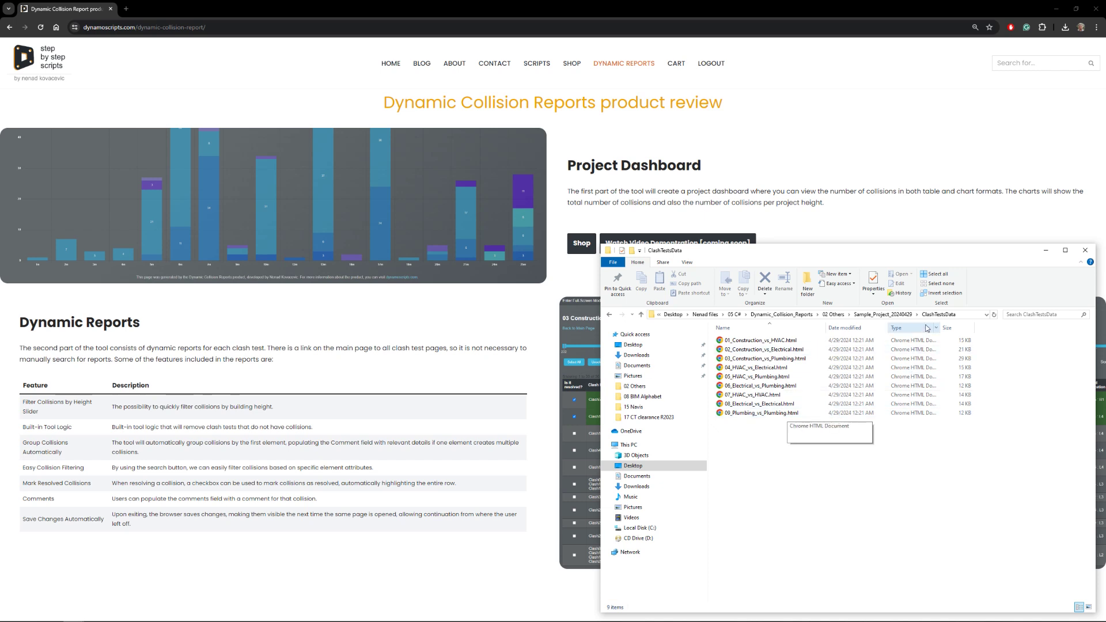
Step: Open Sample_Project_20240429.html from the Sample_Project_20240429 folder and show the dashboard in full-screen mode
{"action": "left_click", "coordinate": [865, 314]}
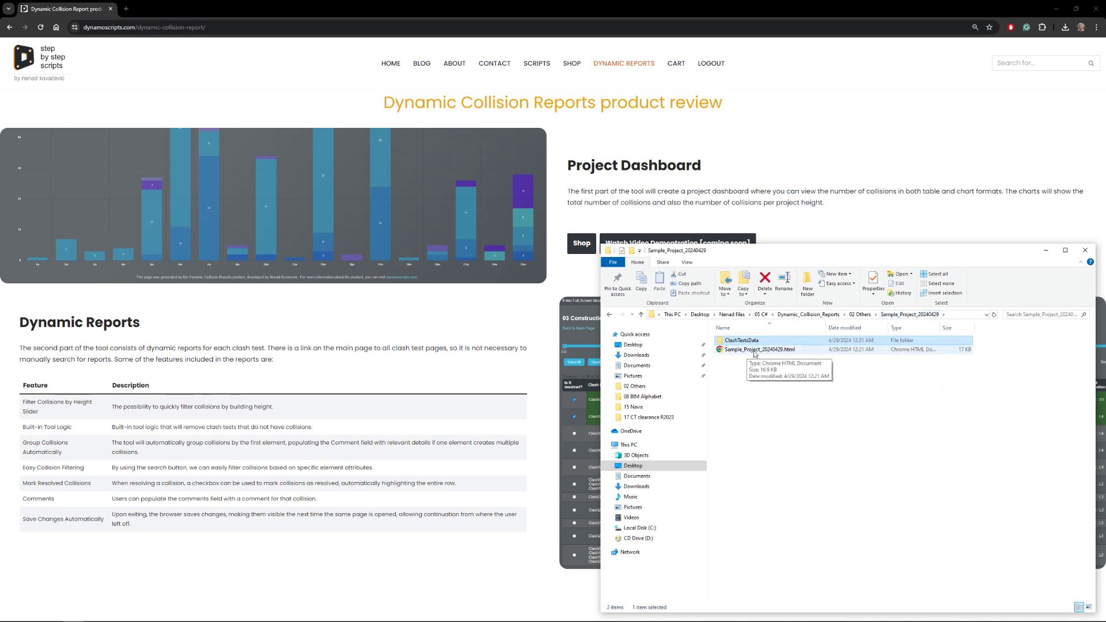
{"action": "left_click", "coordinate": [755, 350]}
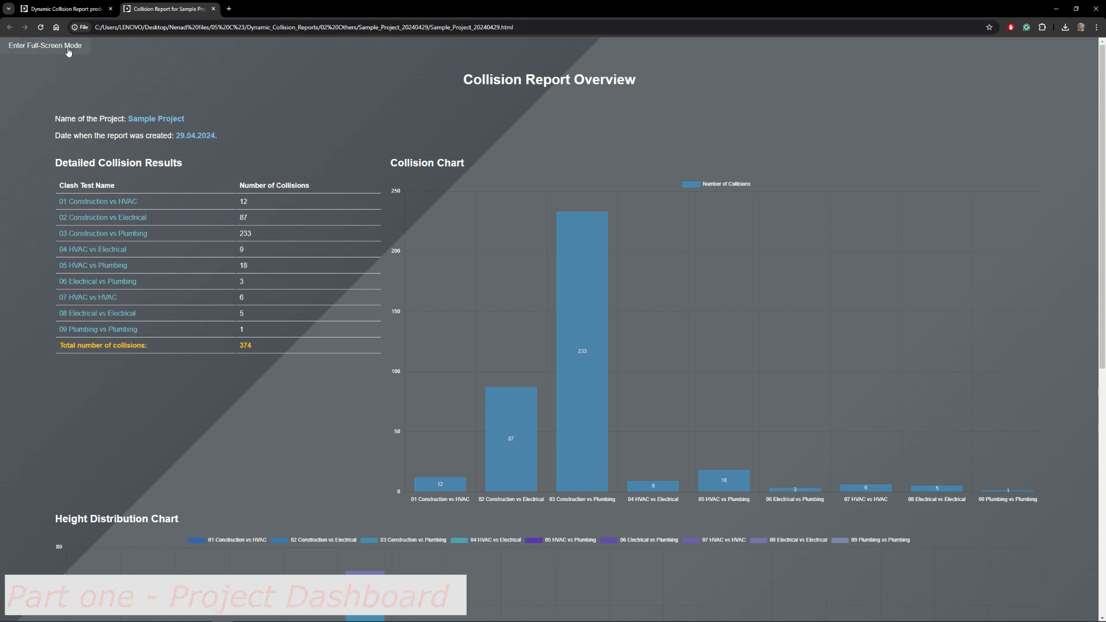
{"action": "left_click", "coordinate": [67, 52]}
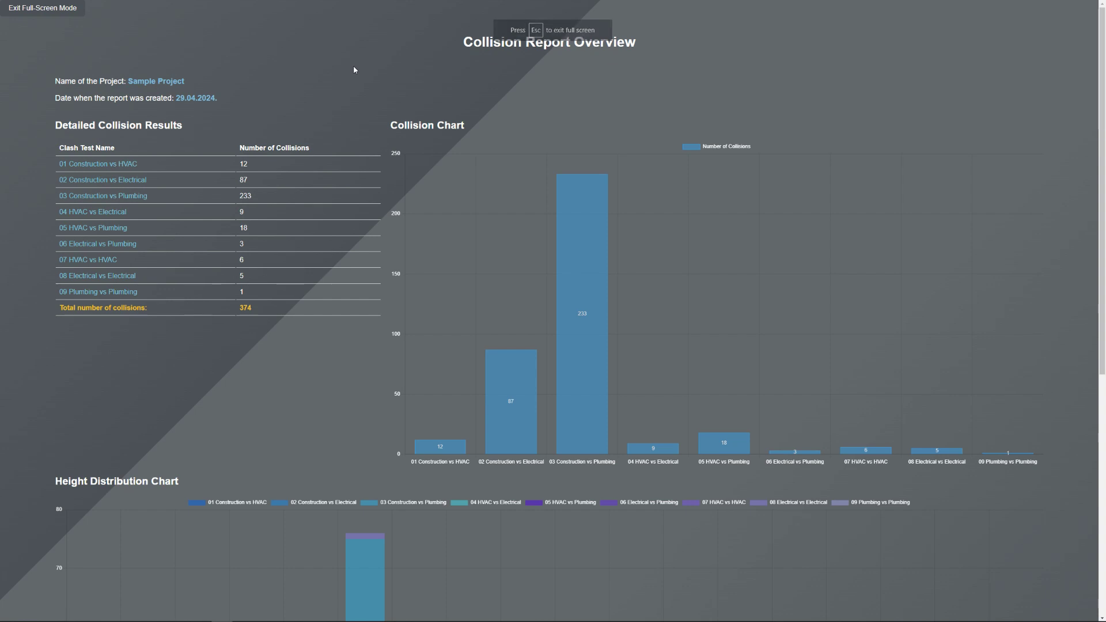
{"action": "left_click", "coordinate": [41, 11]}
{"action": "left_click", "coordinate": [57, 50]}
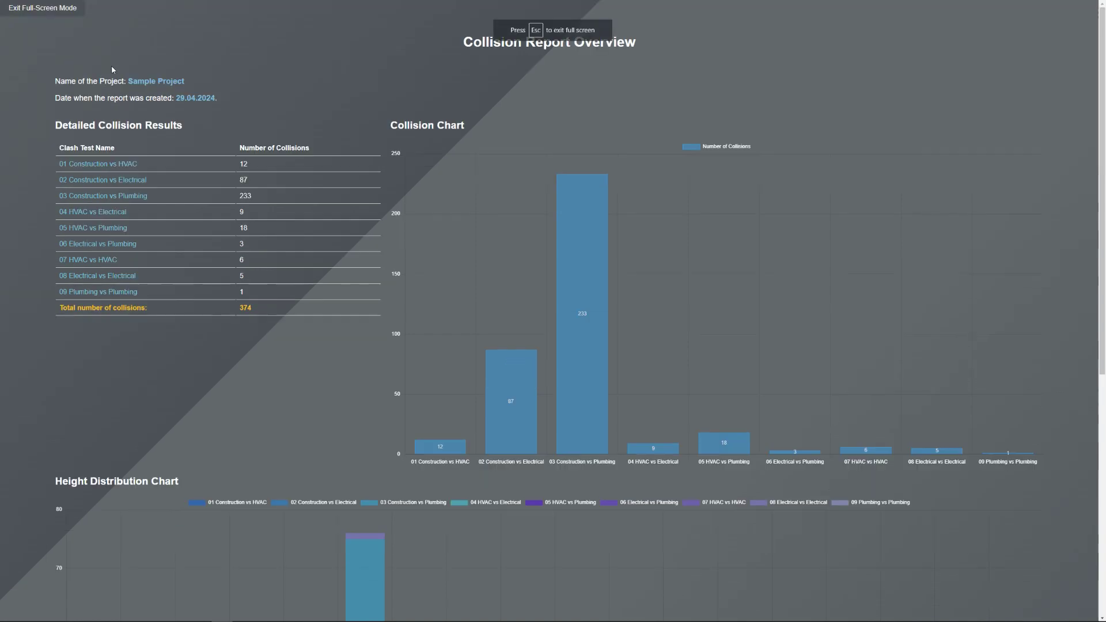
Step: Examine the dashboard's project name, creation date, total number of collisions, Collision Chart and Height Distribution Chart
{"action": "left_click_drag", "start_coordinate": [126, 81], "coordinate": [189, 82]}
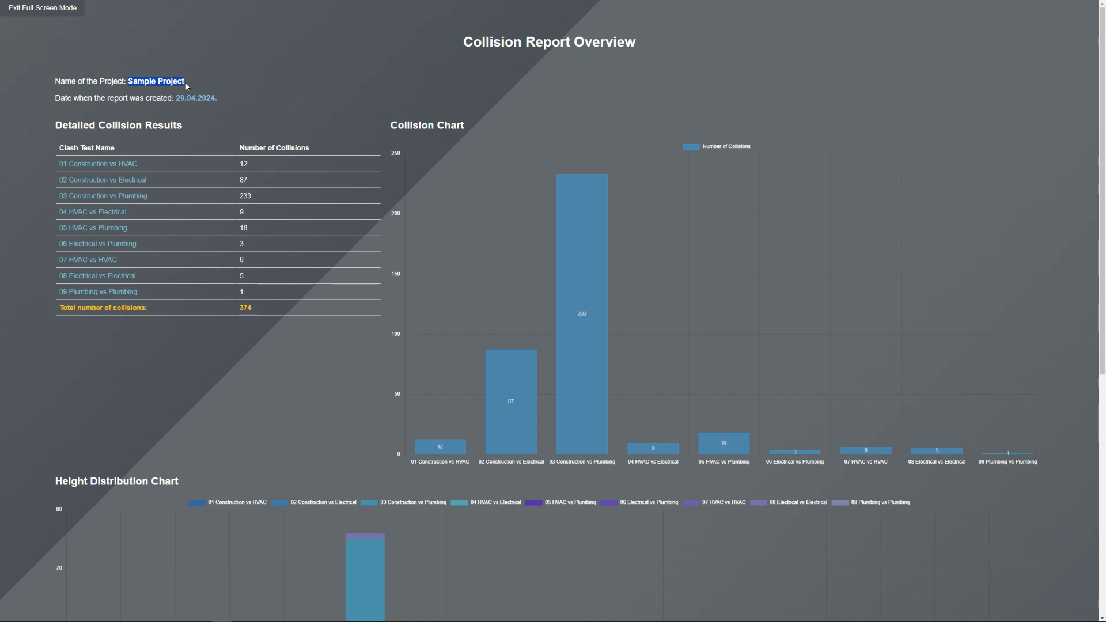
{"action": "left_click", "coordinate": [190, 87]}
{"action": "left_click_drag", "start_coordinate": [224, 99], "coordinate": [178, 97]}
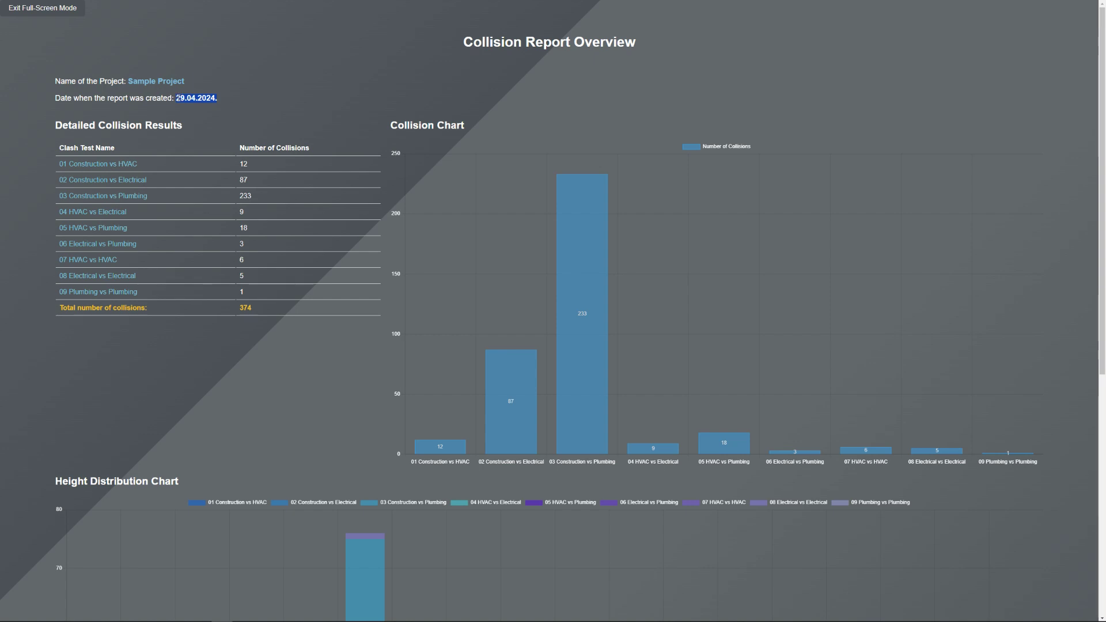
{"action": "left_click", "coordinate": [232, 114]}
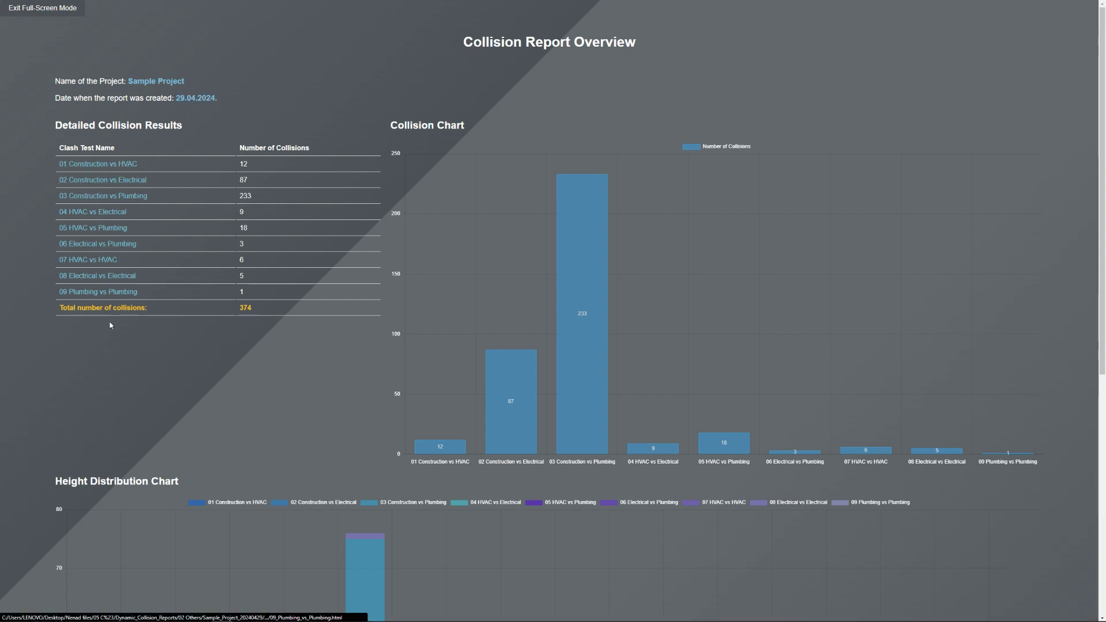
{"action": "left_click_drag", "start_coordinate": [261, 312], "coordinate": [126, 309]}
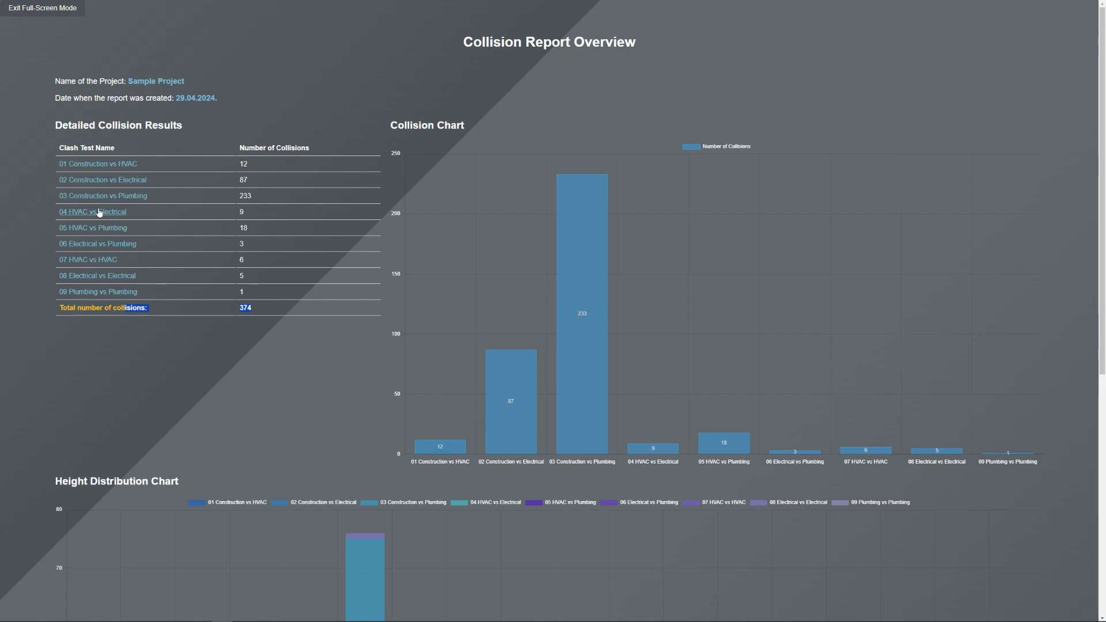
{"action": "mouse_move", "coordinate": [569, 332]}
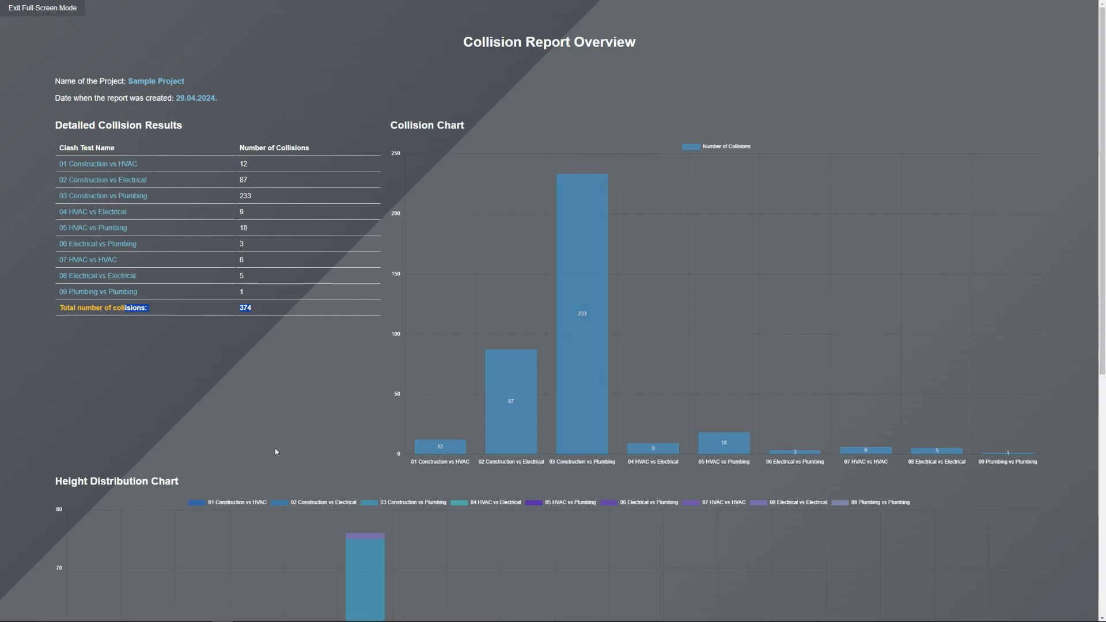
{"action": "scroll", "coordinate": [269, 414], "scroll_direction": "down", "scroll_amount": 7}
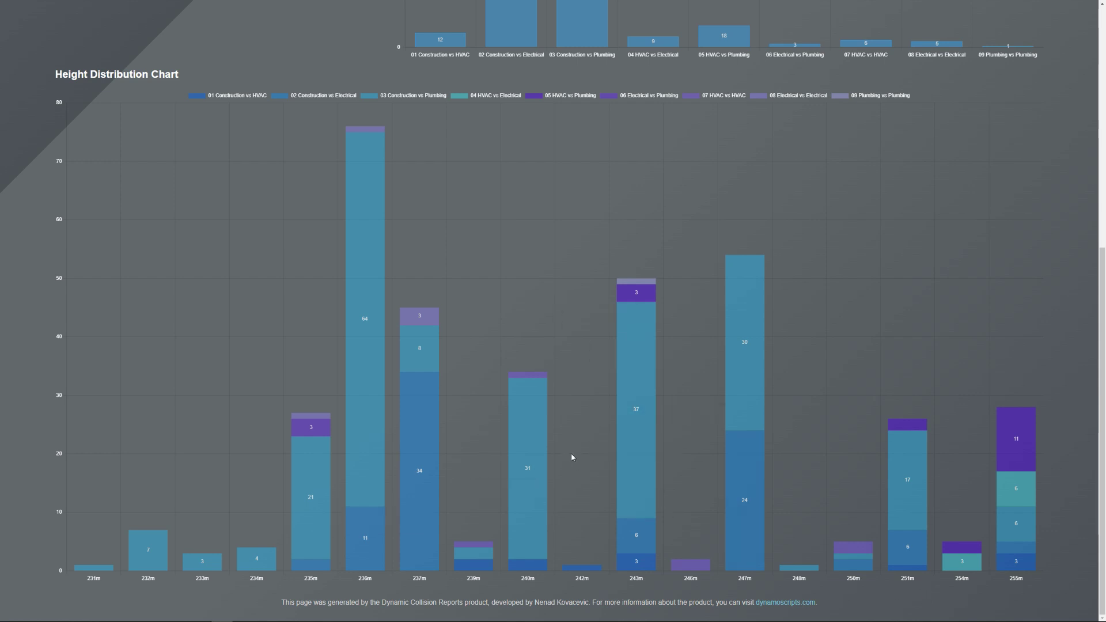
{"action": "mouse_move", "coordinate": [358, 431]}
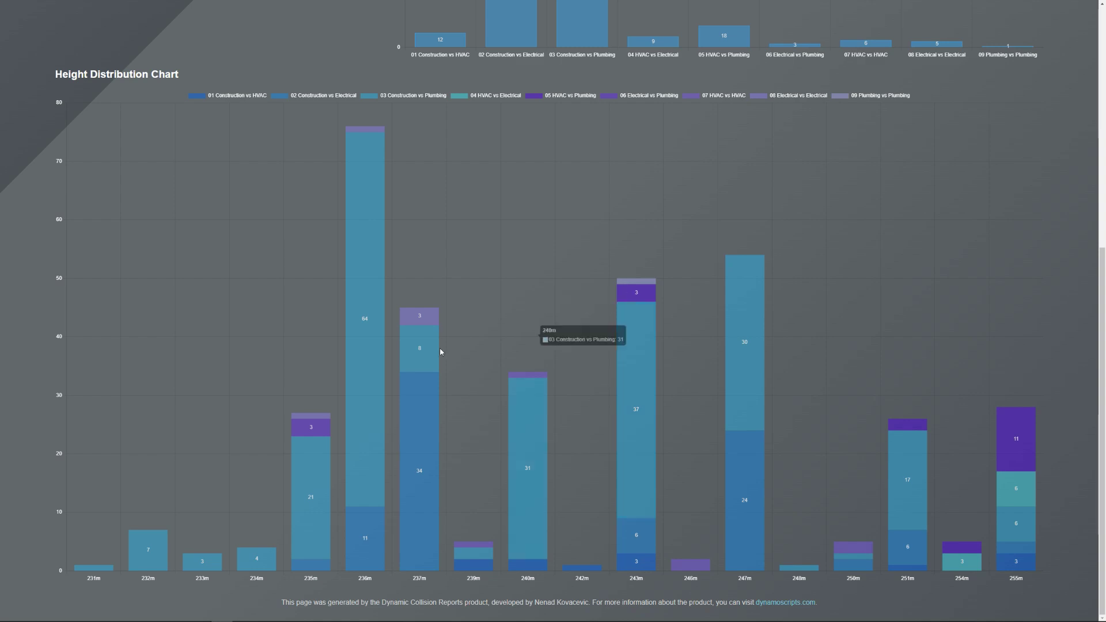
{"action": "scroll", "coordinate": [472, 352], "scroll_direction": "up", "scroll_amount": 7}
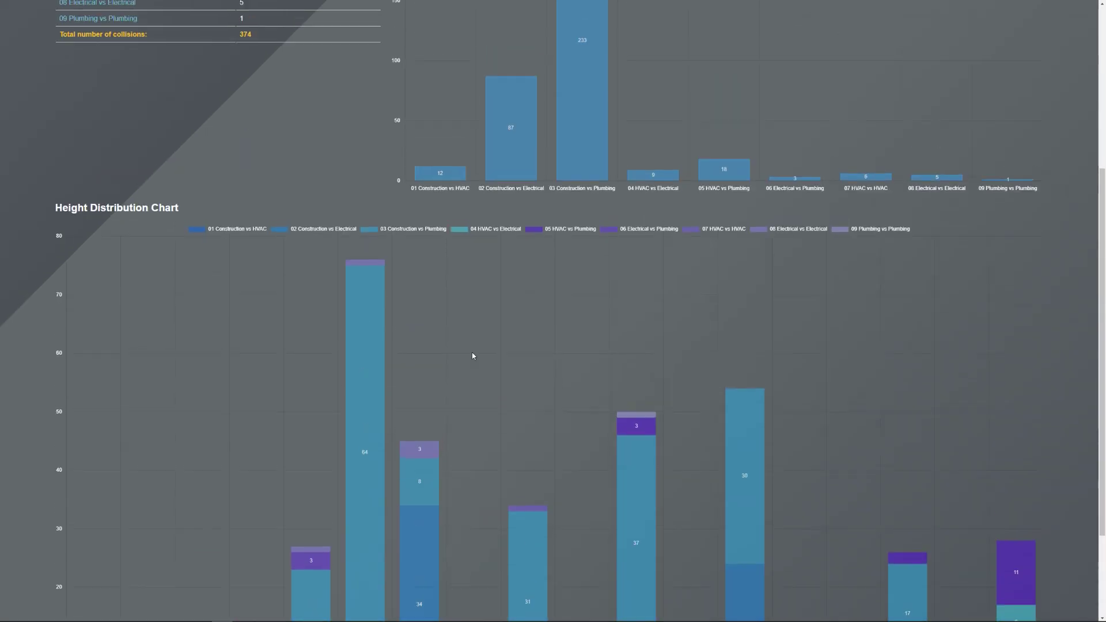
{"action": "scroll", "coordinate": [351, 337], "scroll_direction": "down", "scroll_amount": 7}
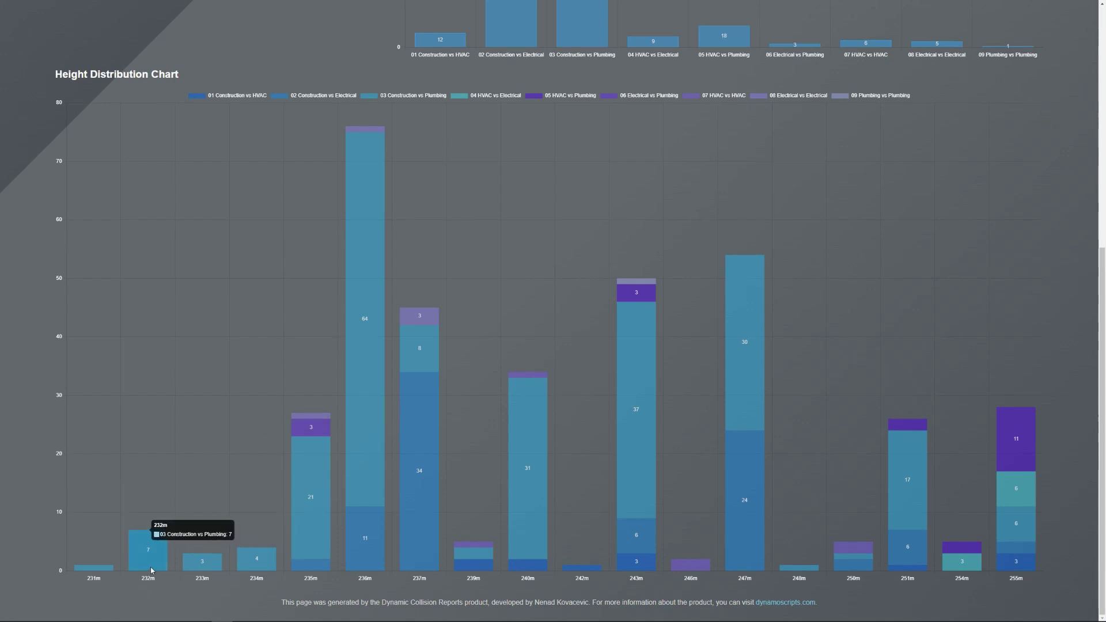
Step: Run Dynamic_Collision_Reports.exe again and set the base building elevation to 231 m
{"action": "scroll", "coordinate": [212, 372], "scroll_direction": "up", "scroll_amount": 2}
{"action": "scroll", "coordinate": [212, 371], "scroll_direction": "up", "scroll_amount": 3}
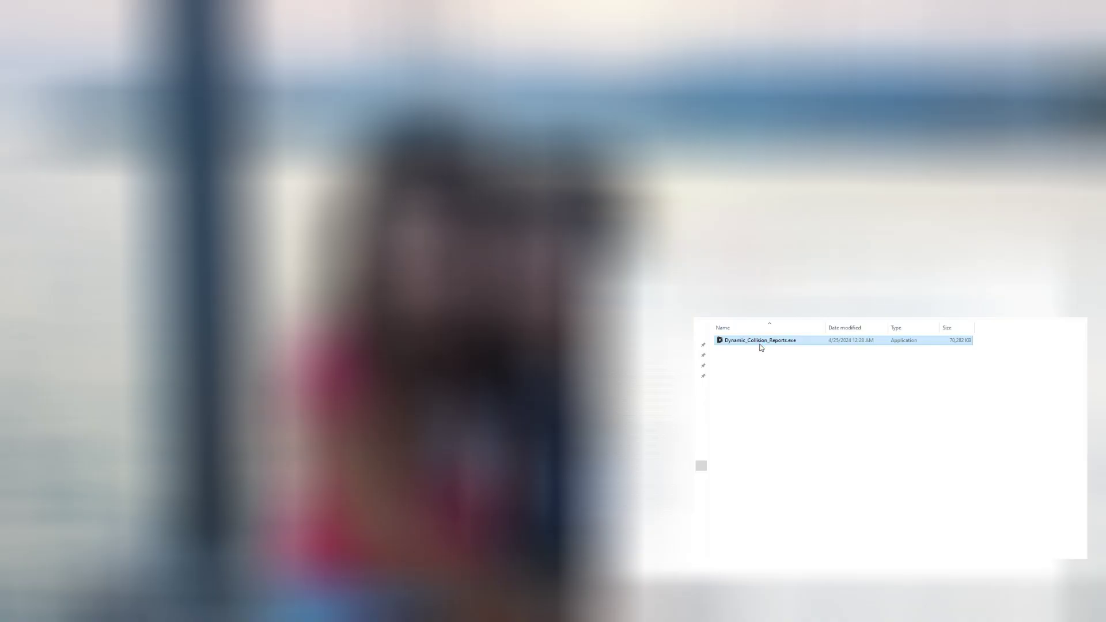
{"action": "double_click", "coordinate": [760, 340]}
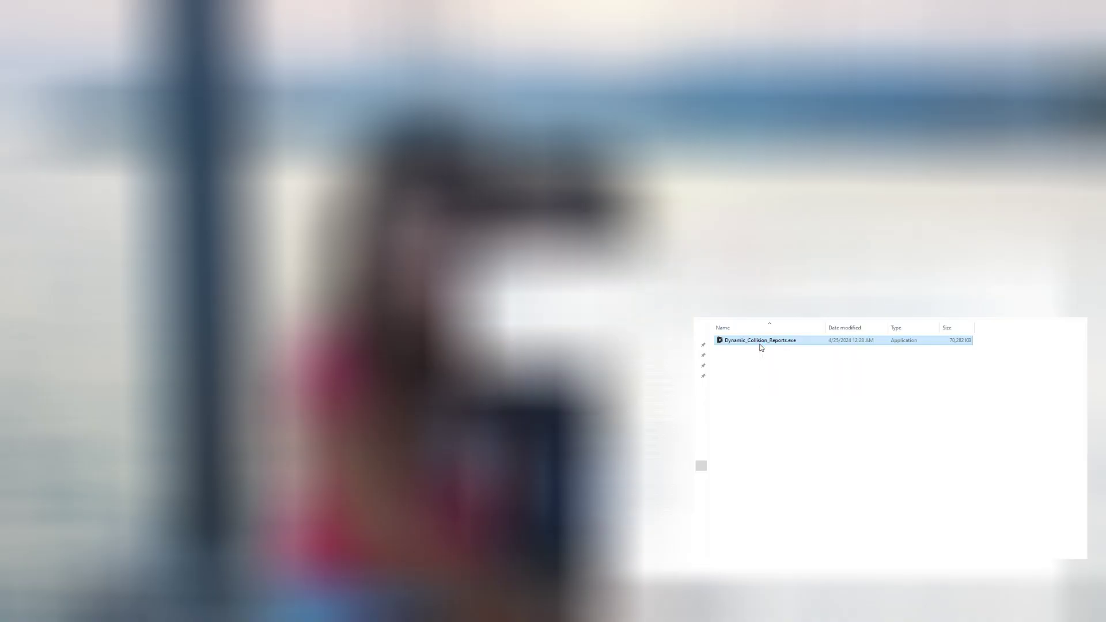
{"action": "key", "text": "Tab"}
{"action": "type", "text": "231"}
Step: Choose Federated model.xml as the XML file and select the directory for saving the HTML output
{"action": "left_click", "coordinate": [566, 325]}
{"action": "left_click", "coordinate": [570, 348]}
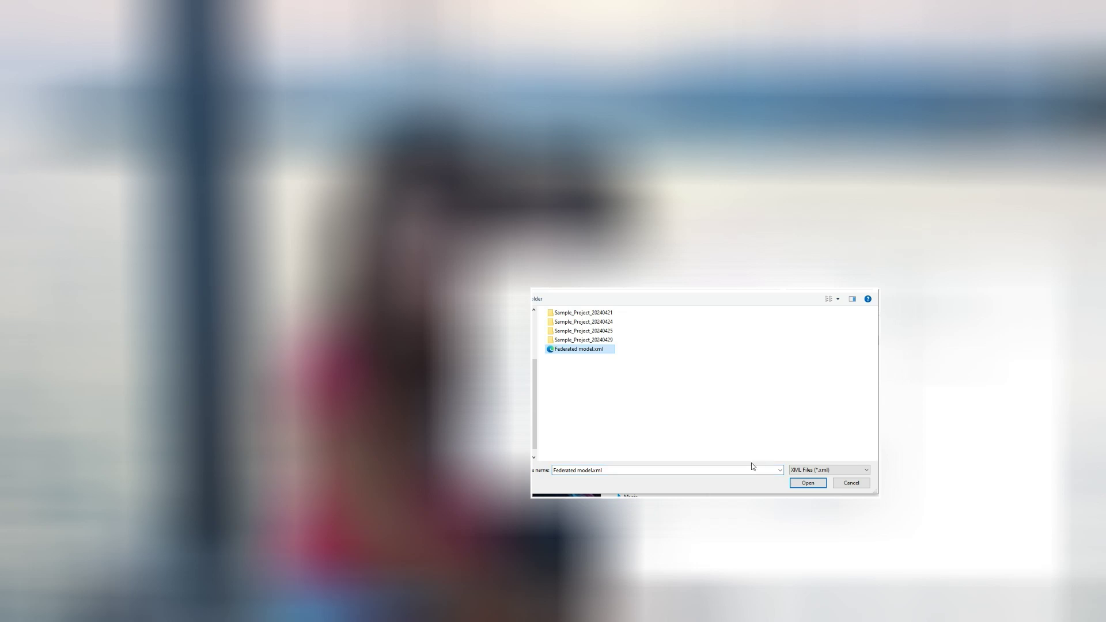
{"action": "left_click", "coordinate": [807, 483]}
{"action": "left_click", "coordinate": [509, 340]}
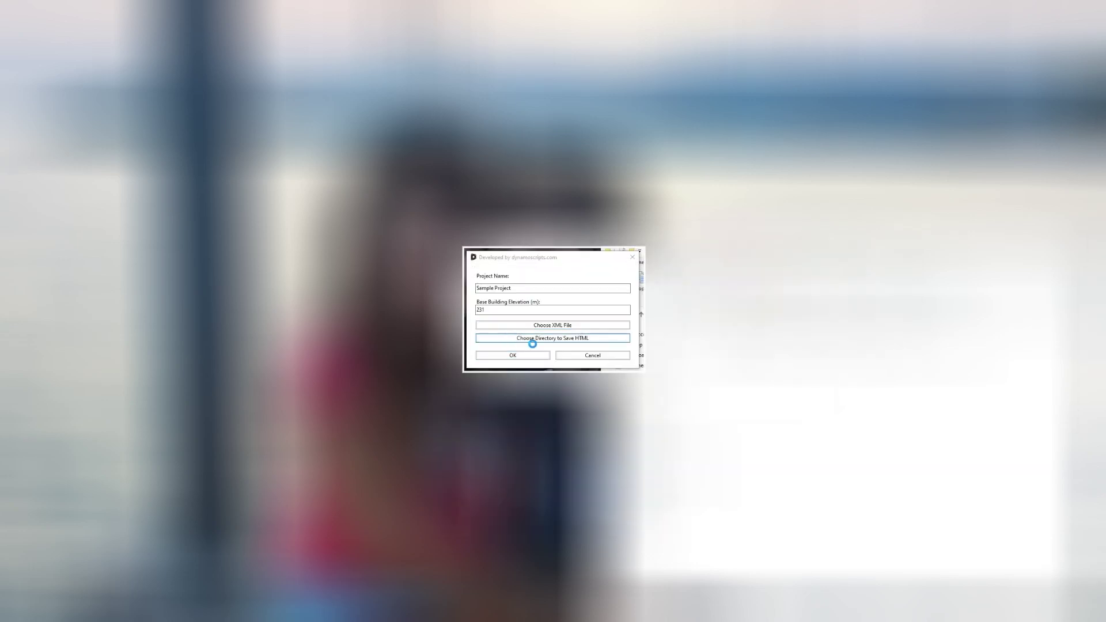
{"action": "left_click", "coordinate": [808, 485]}
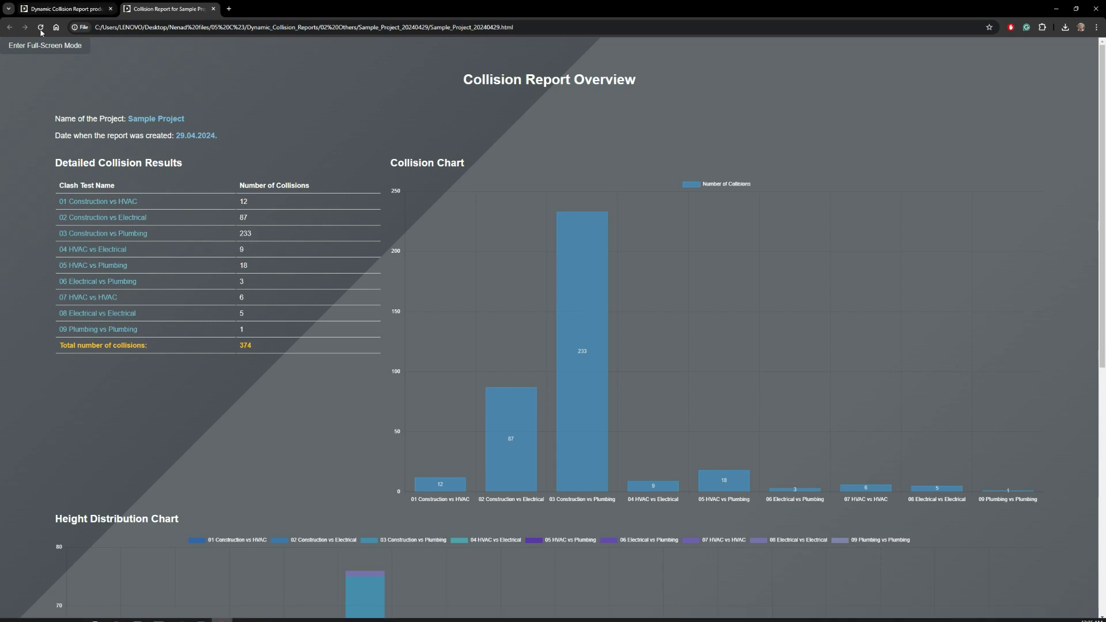
Step: Reload the Sample_Project_20240429.html dashboard and show its Height Distribution Chart in full-screen mode
{"action": "left_click", "coordinate": [40, 29]}
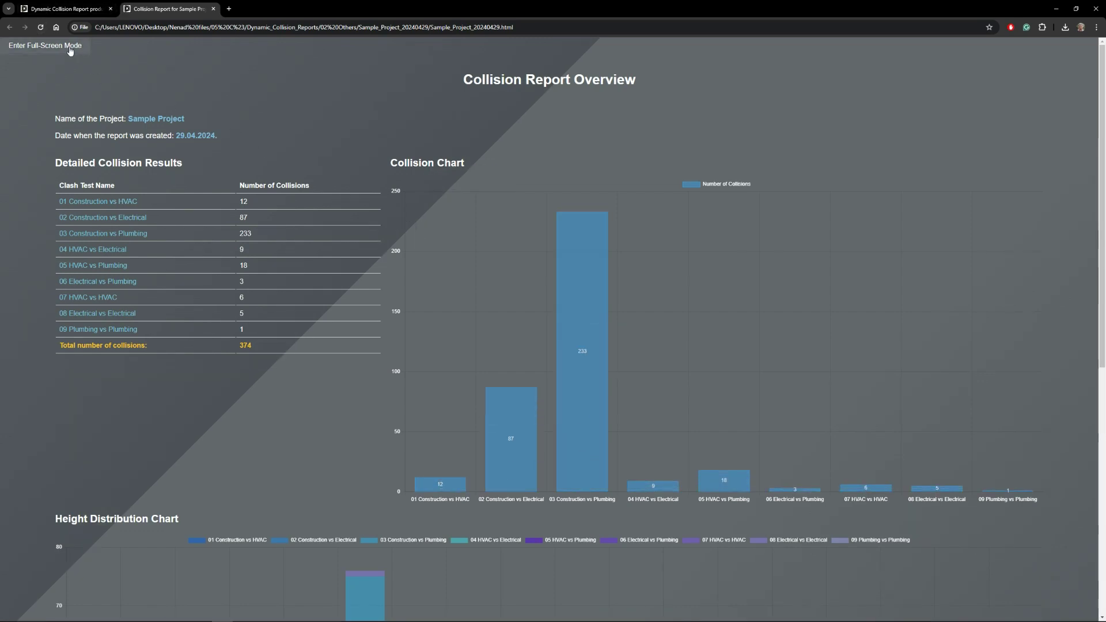
{"action": "left_click", "coordinate": [70, 48]}
{"action": "scroll", "coordinate": [378, 155], "scroll_direction": "down", "scroll_amount": 6}
{"action": "scroll", "coordinate": [375, 154], "scroll_direction": "down", "scroll_amount": 2}
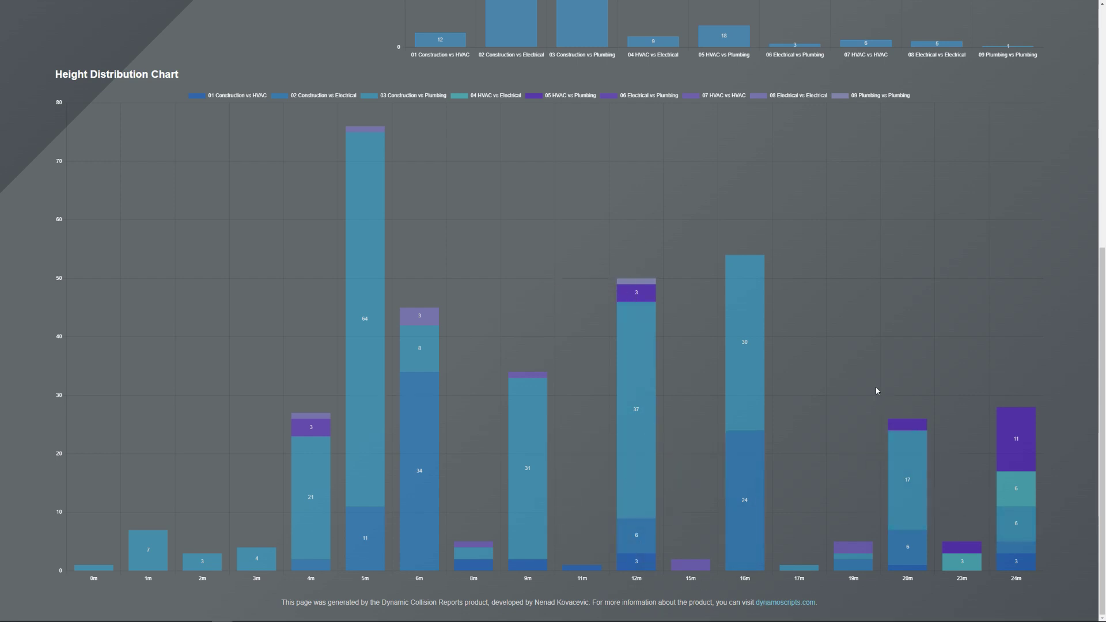
Step: Hide the 03 Construction vs Plumbing and 02 Construction vs Electrical series in the Height Distribution Chart, and restore both after inspecting the remaining bars
{"action": "mouse_move", "coordinate": [376, 324]}
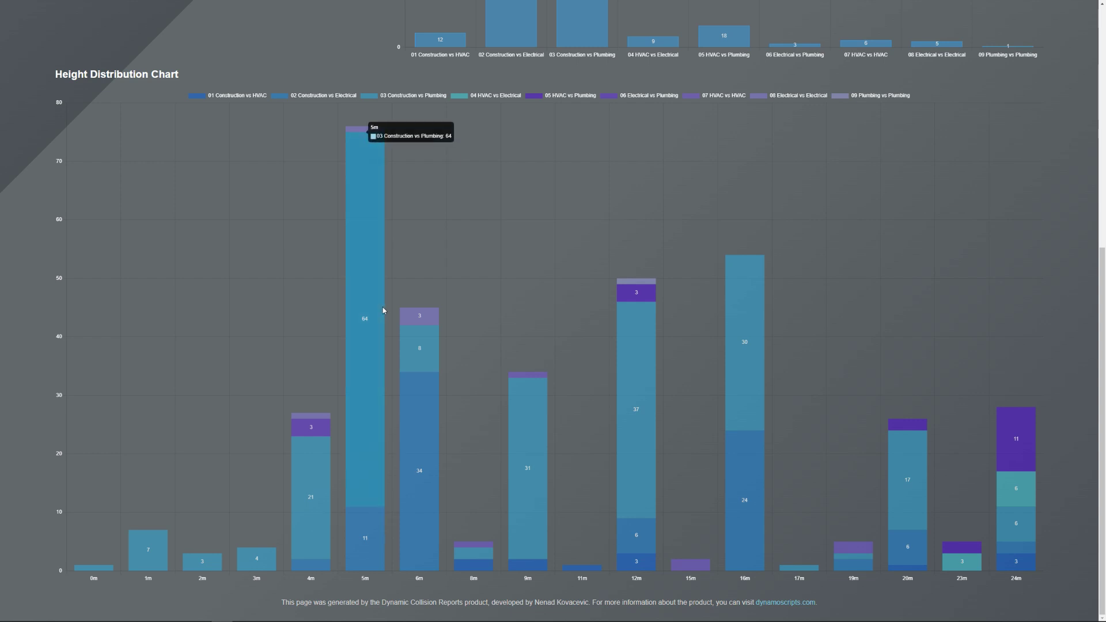
{"action": "left_click", "coordinate": [422, 99]}
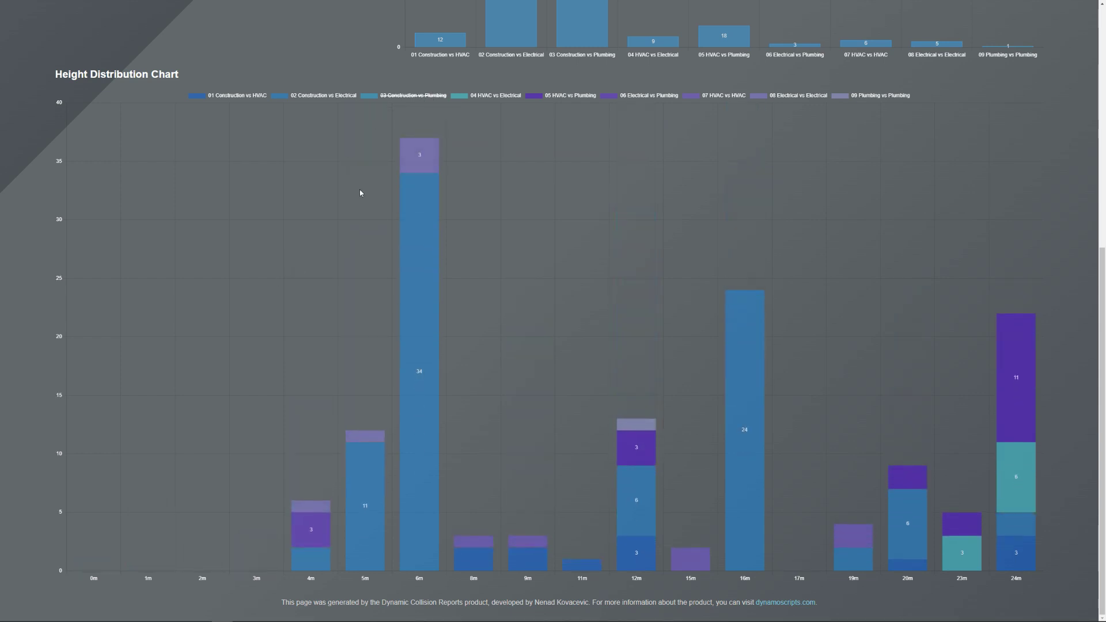
{"action": "mouse_move", "coordinate": [415, 389]}
{"action": "left_click", "coordinate": [340, 98]}
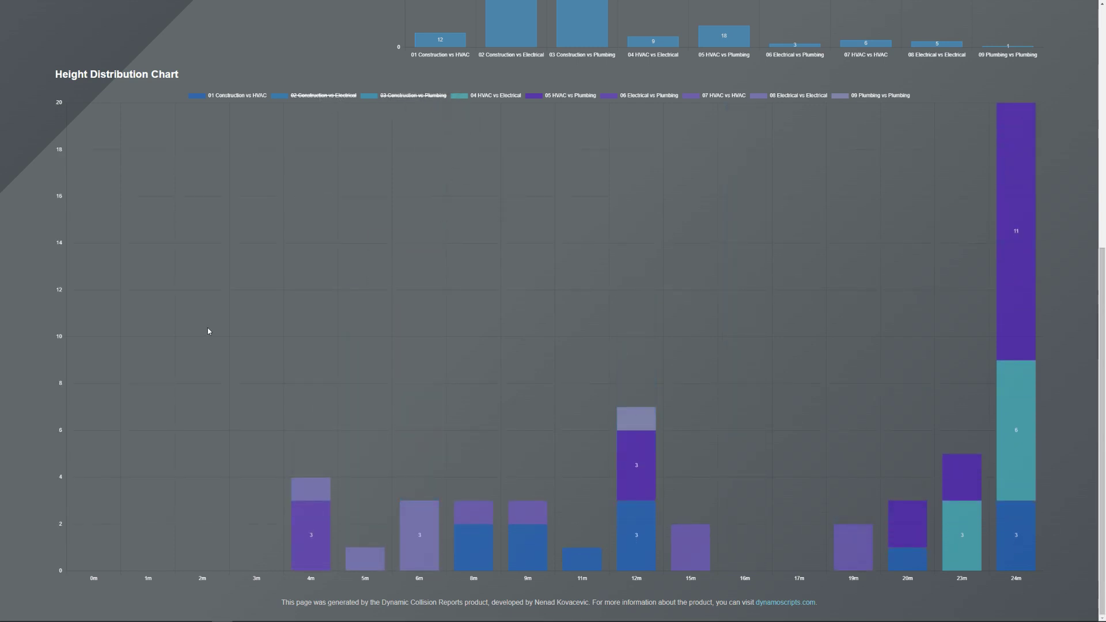
{"action": "left_click", "coordinate": [326, 95]}
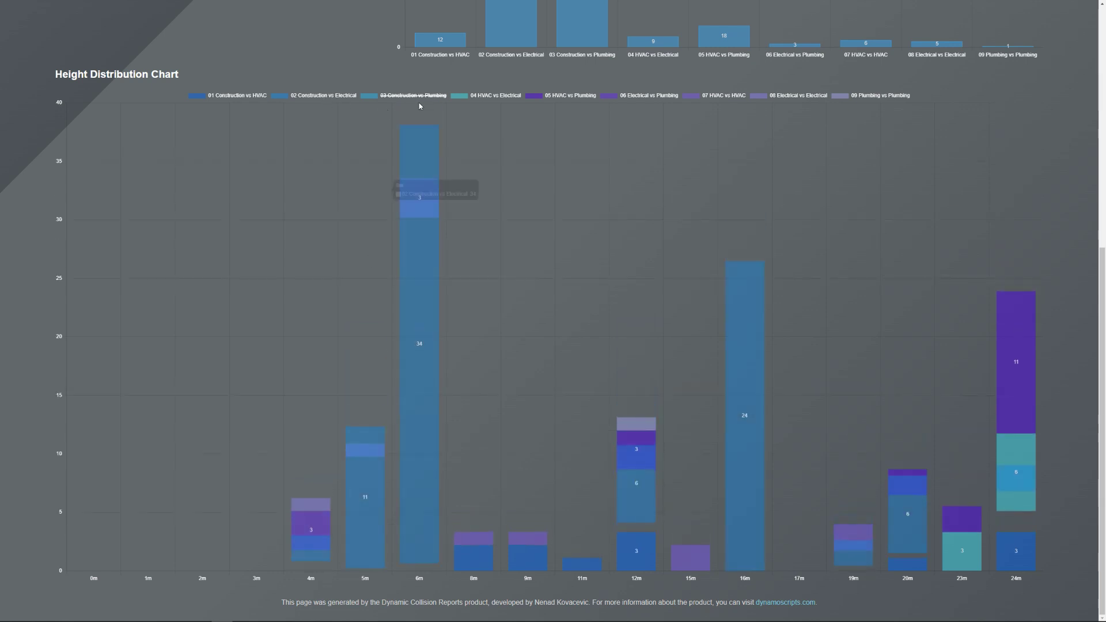
{"action": "left_click", "coordinate": [415, 96]}
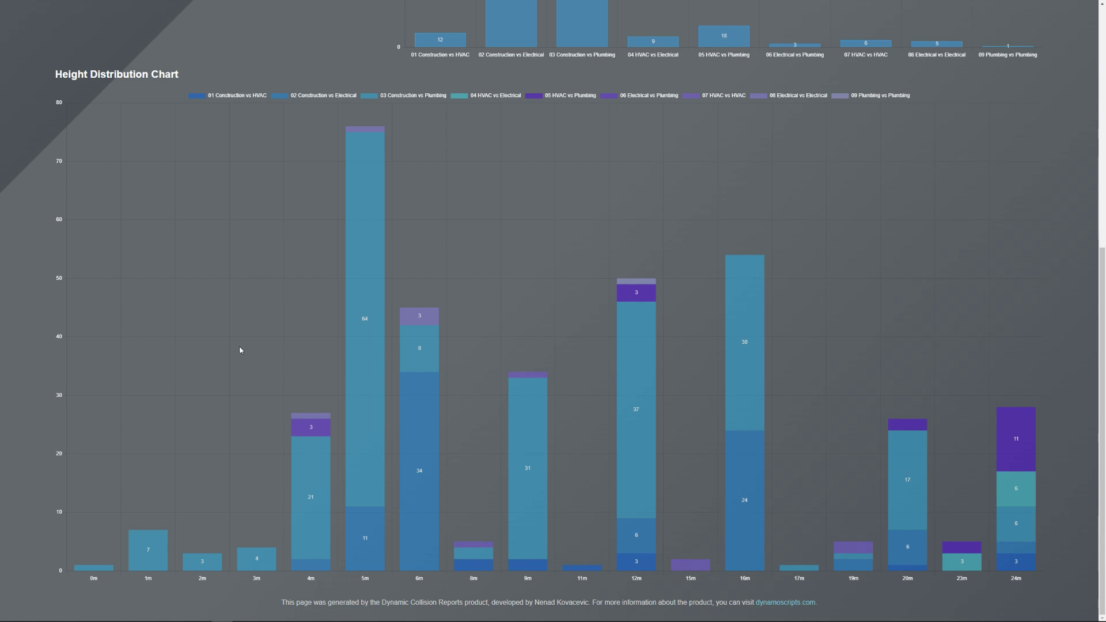
Step: Leave full-screen mode and open the 01 Construction vs HVAC details page from the Detailed Collision Results
{"action": "scroll", "coordinate": [241, 354], "scroll_direction": "up", "scroll_amount": 5}
{"action": "scroll", "coordinate": [242, 358], "scroll_direction": "up", "scroll_amount": 2}
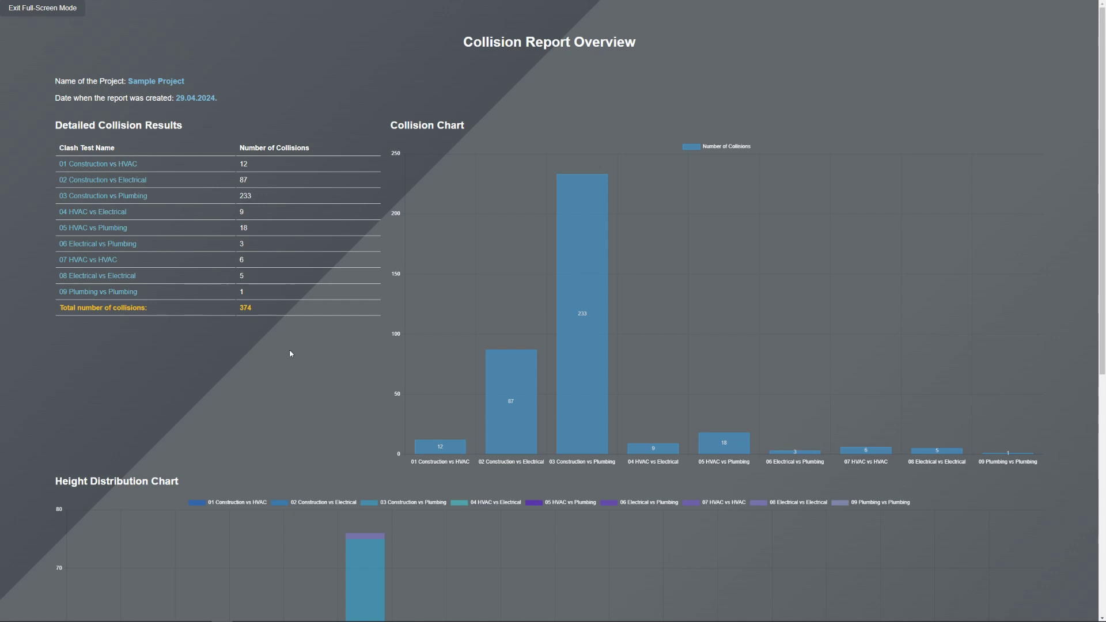
{"action": "left_click", "coordinate": [36, 8]}
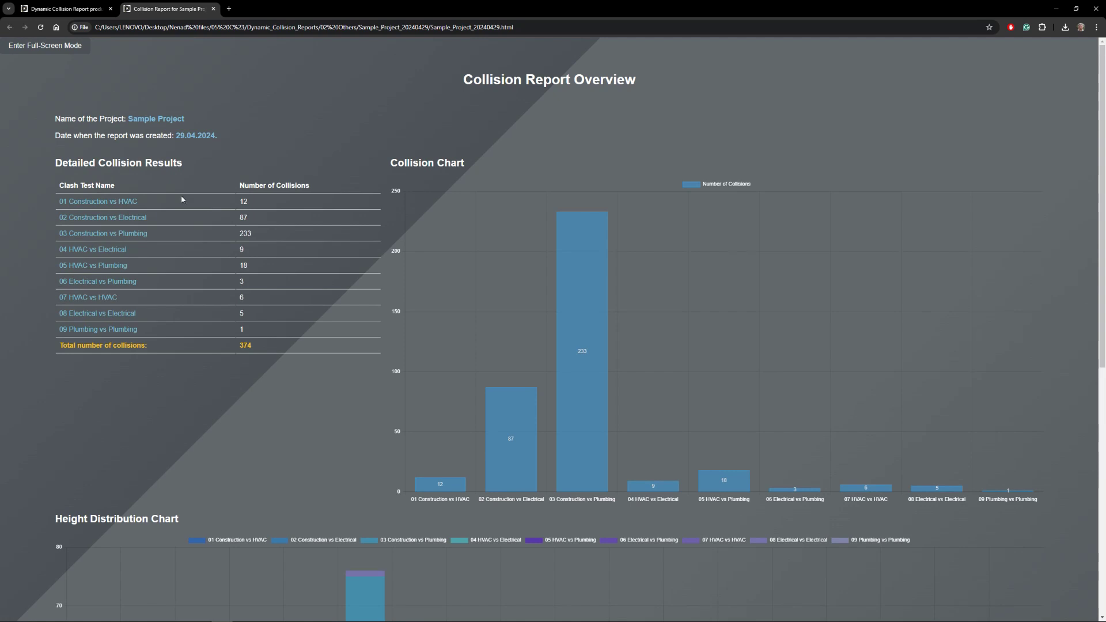
{"action": "left_click", "coordinate": [114, 203]}
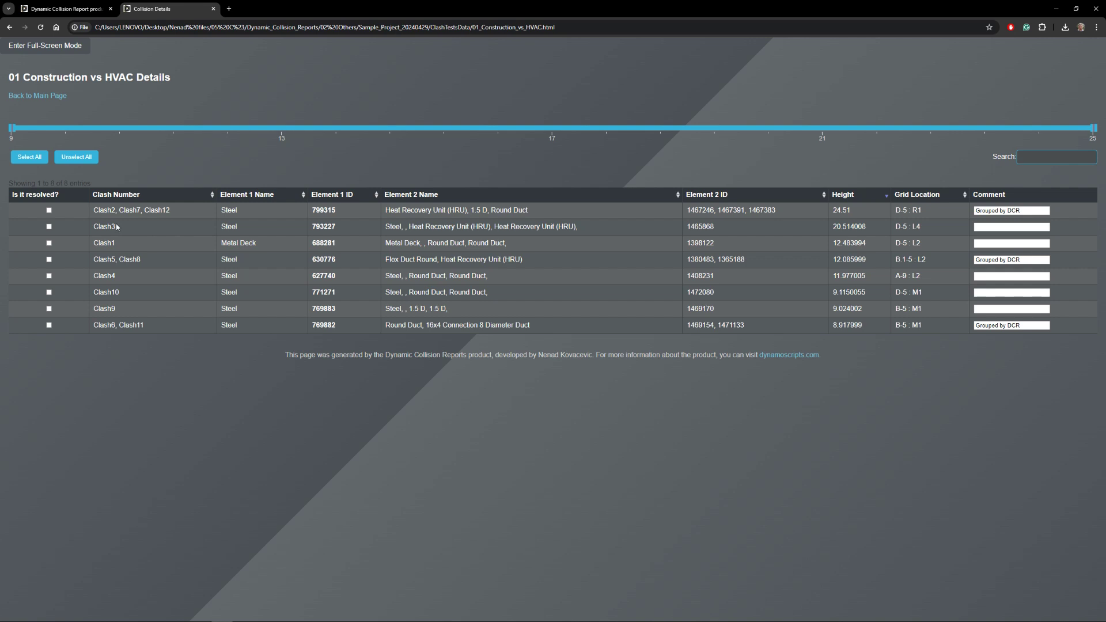
Step: Examine the grouped clash numbers and Element 1 ID in the first HVAC row, and return to the main page
{"action": "left_click_drag", "start_coordinate": [93, 210], "coordinate": [168, 217]}
{"action": "double_click", "coordinate": [324, 211]}
{"action": "left_click", "coordinate": [321, 210]}
{"action": "double_click", "coordinate": [322, 210]}
{"action": "left_click", "coordinate": [61, 96]}
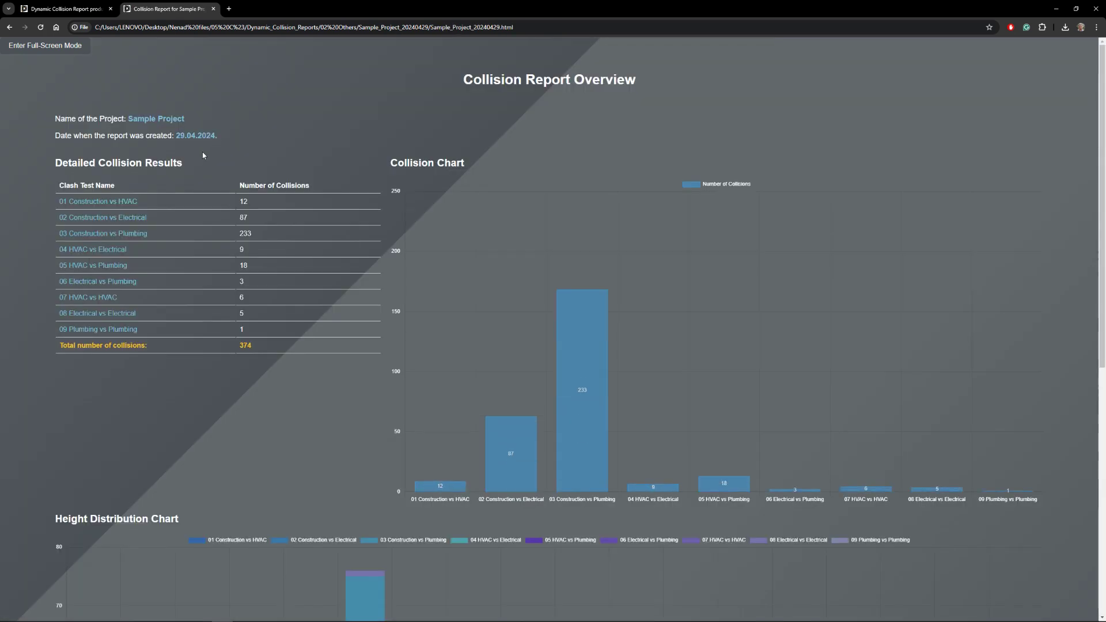
Step: Compare the 03 Construction vs Plumbing collision count on the main page with the number of entries on its details page
{"action": "double_click", "coordinate": [246, 234]}
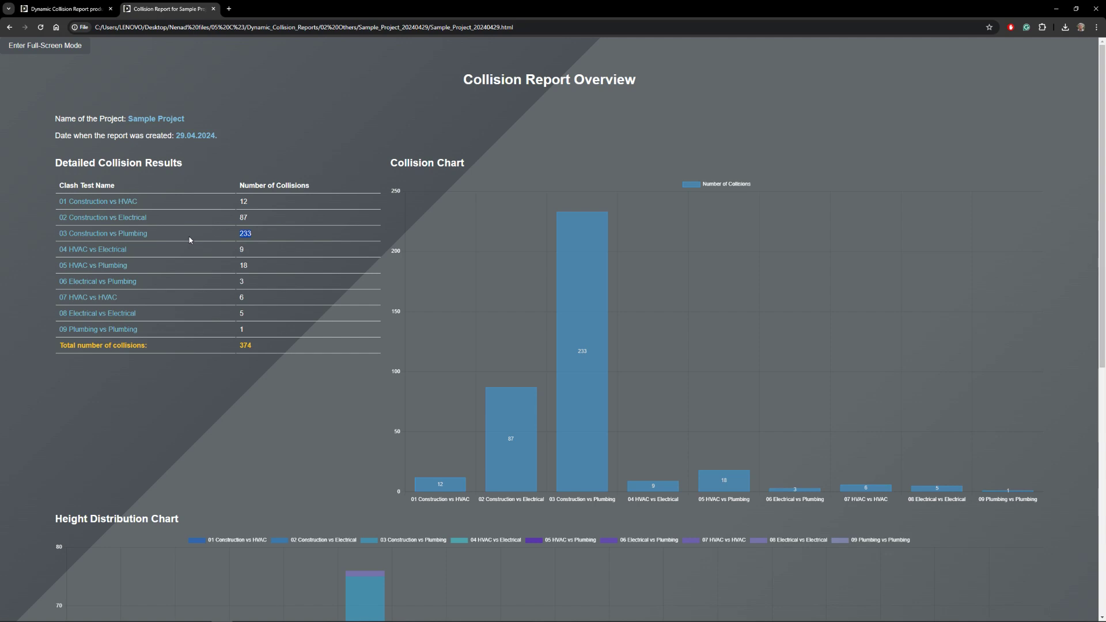
{"action": "left_click", "coordinate": [123, 240]}
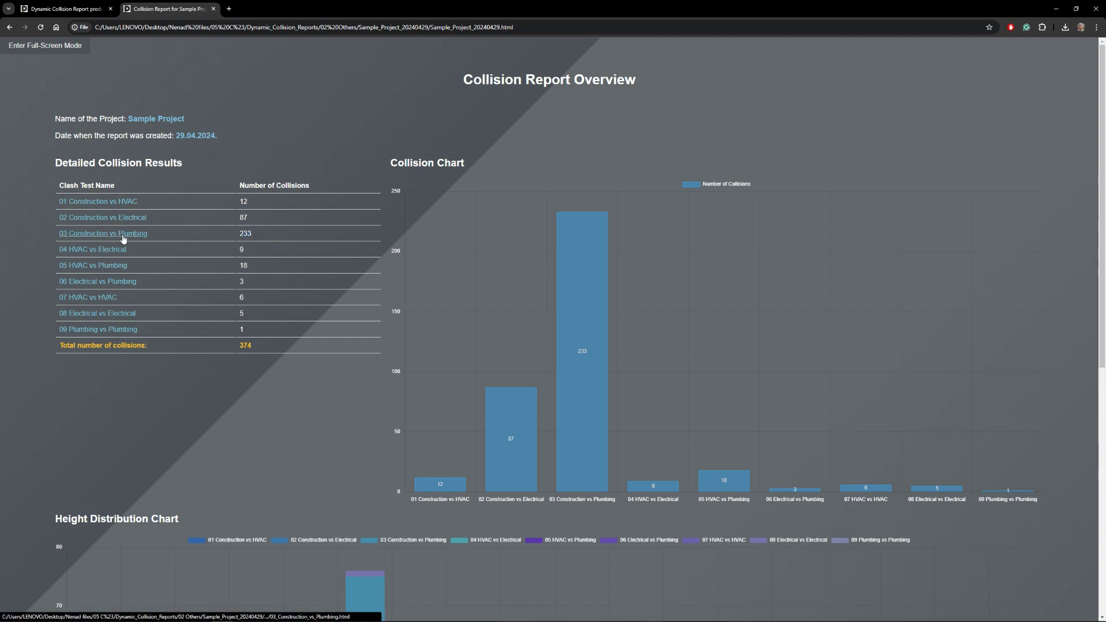
{"action": "left_click", "coordinate": [123, 240]}
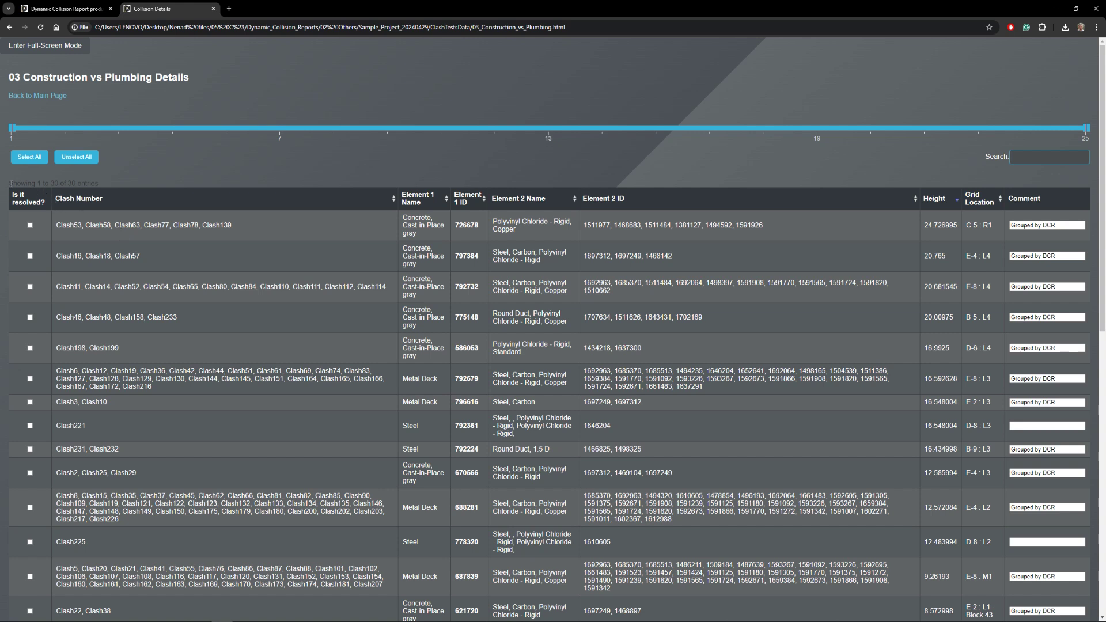
{"action": "left_click_drag", "start_coordinate": [99, 183], "coordinate": [9, 183]}
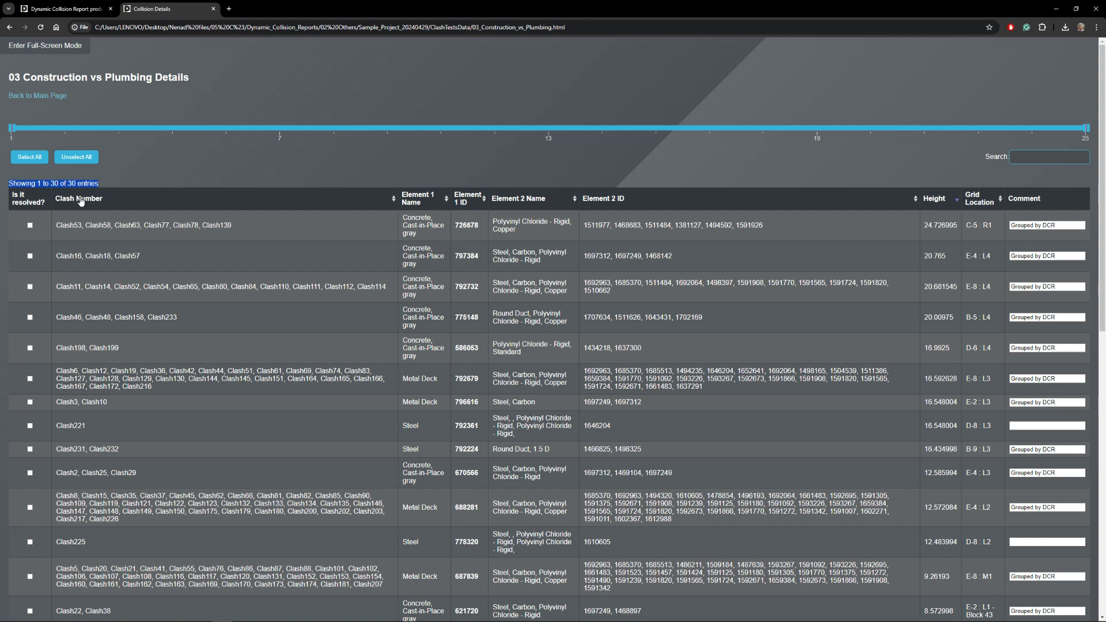
{"action": "left_click", "coordinate": [87, 184]}
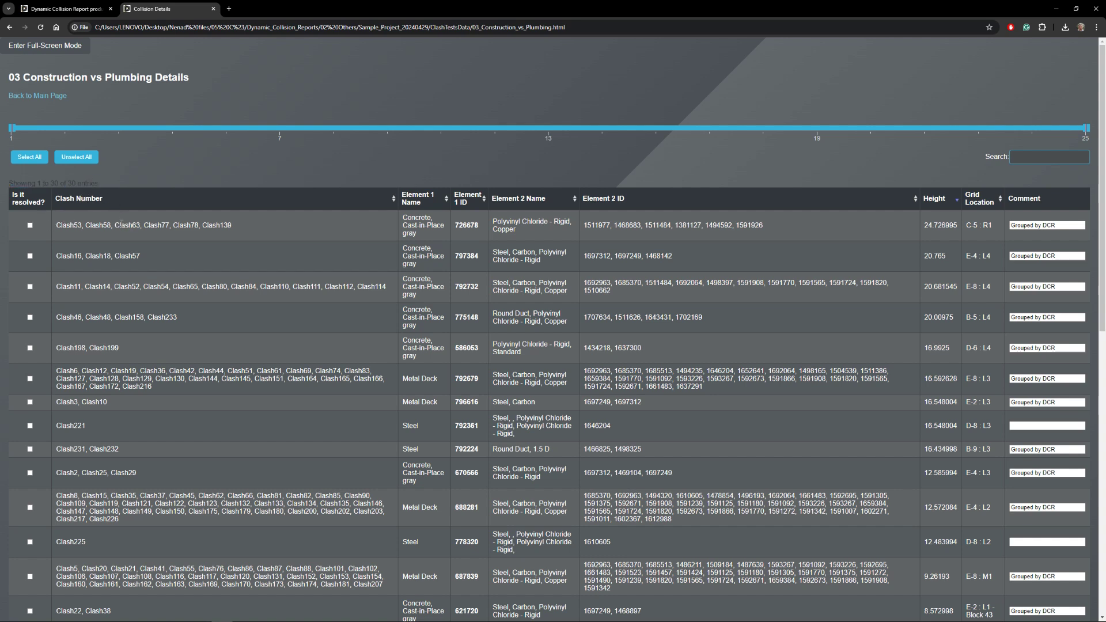
{"action": "left_click", "coordinate": [34, 96]}
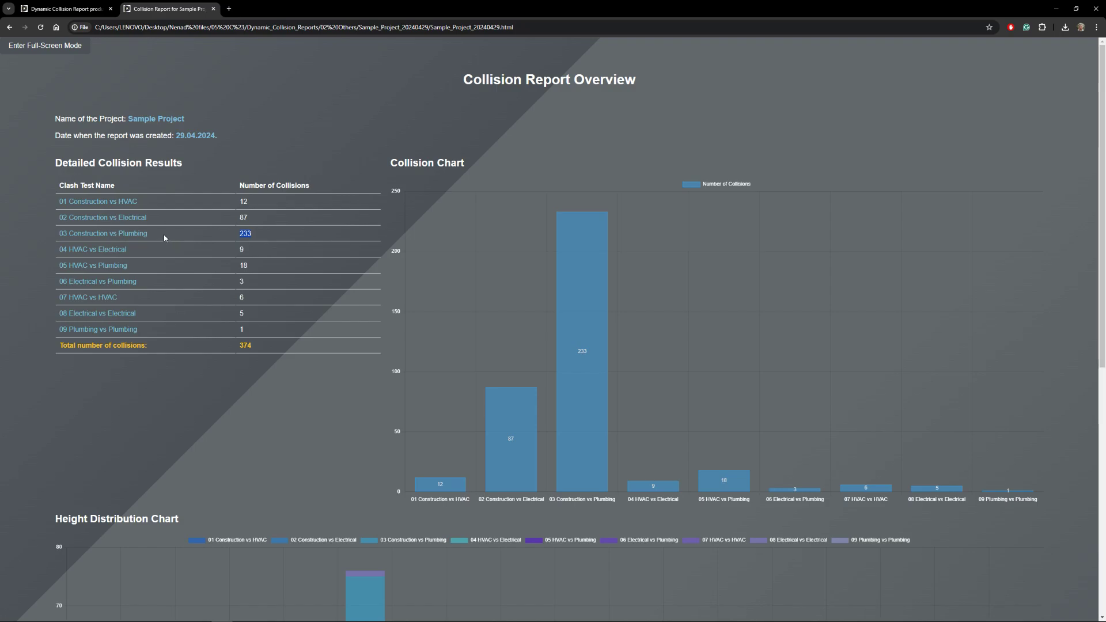
{"action": "left_click", "coordinate": [130, 235]}
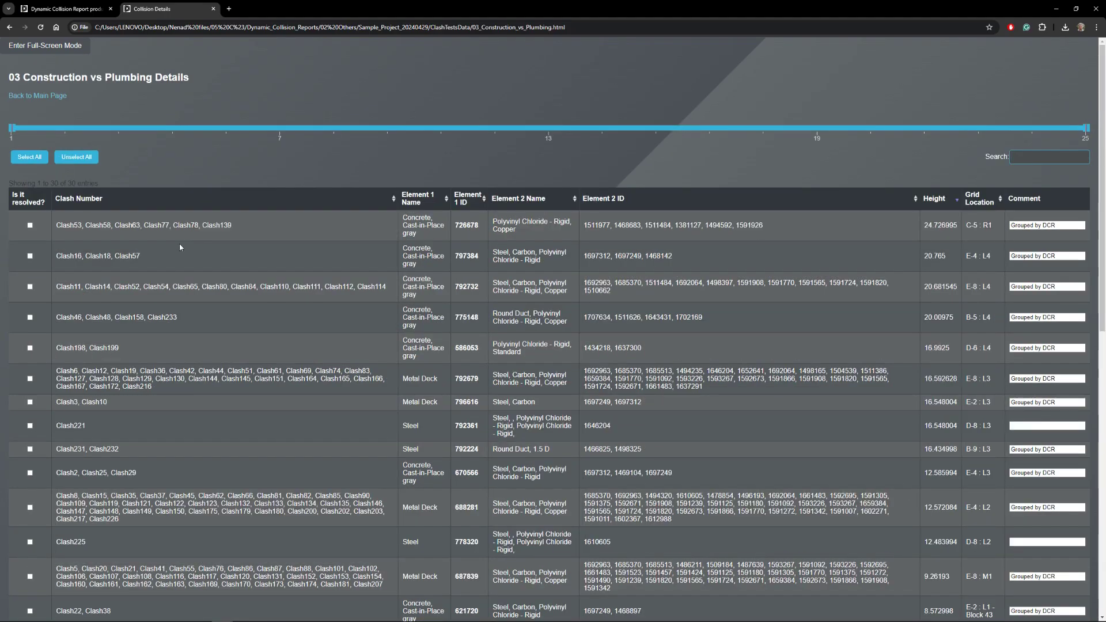
Step: Examine the first Construction vs Plumbing row's grouped clash numbers, Element 1 ID, Element 2 IDs and comment
{"action": "left_click_drag", "start_coordinate": [55, 230], "coordinate": [237, 231]}
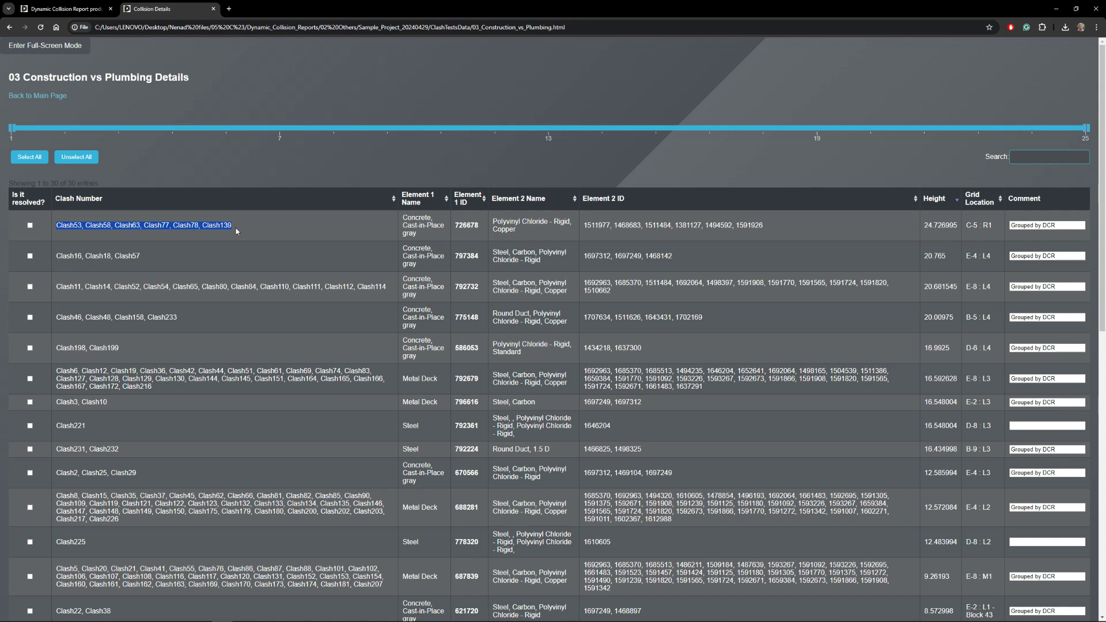
{"action": "double_click", "coordinate": [461, 226]}
{"action": "left_click_drag", "start_coordinate": [585, 225], "coordinate": [822, 233]}
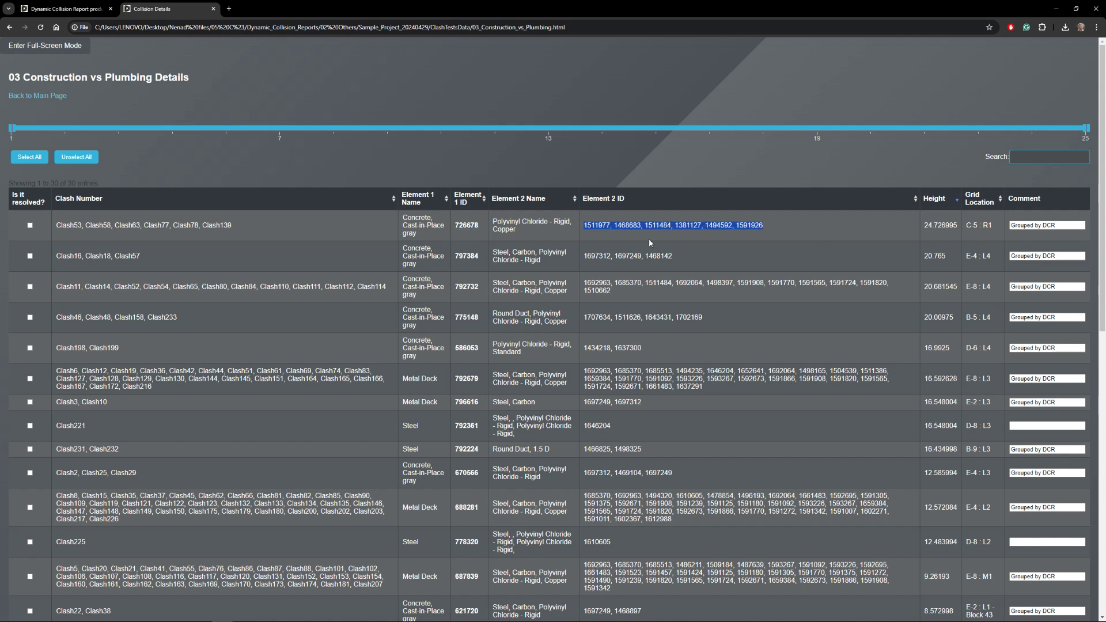
{"action": "left_click", "coordinate": [646, 227]}
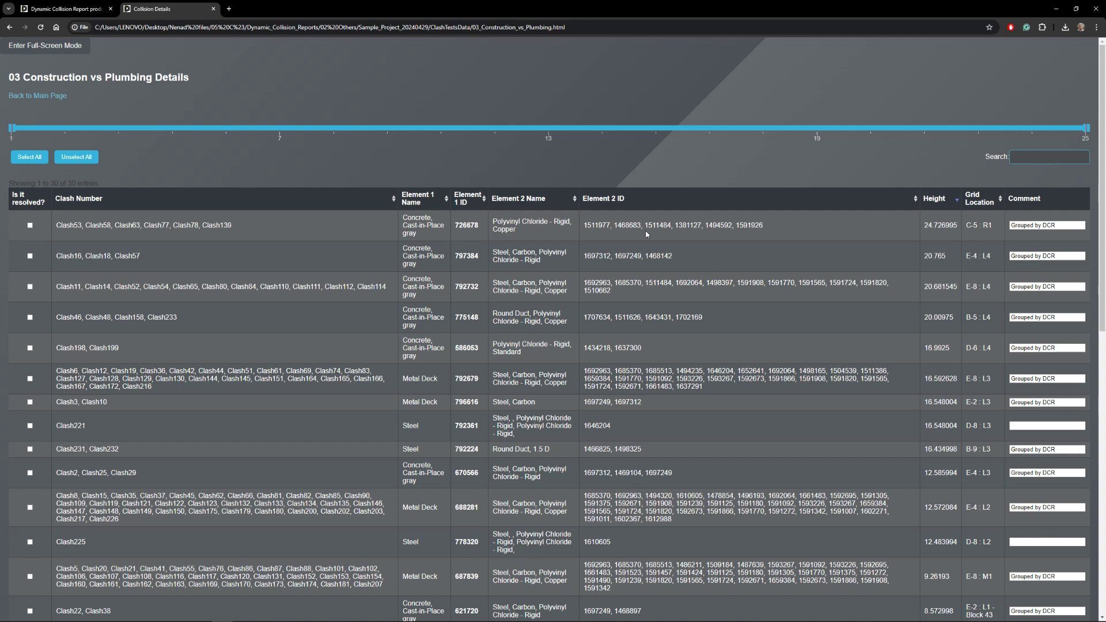
{"action": "left_click_drag", "start_coordinate": [1066, 227], "coordinate": [996, 228]}
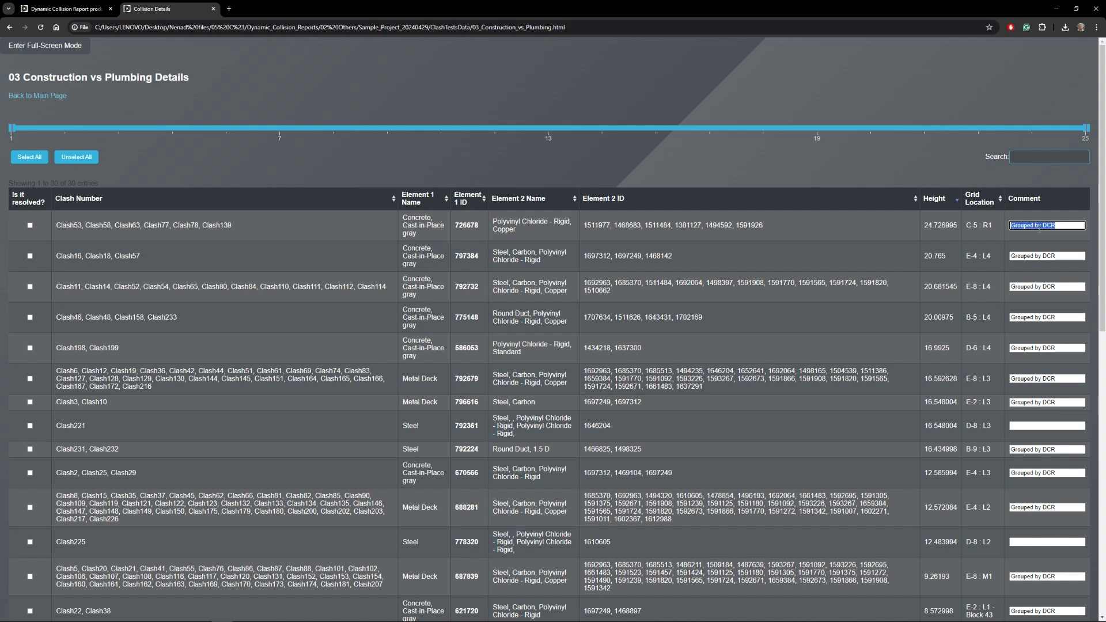
{"action": "left_click", "coordinate": [1049, 225]}
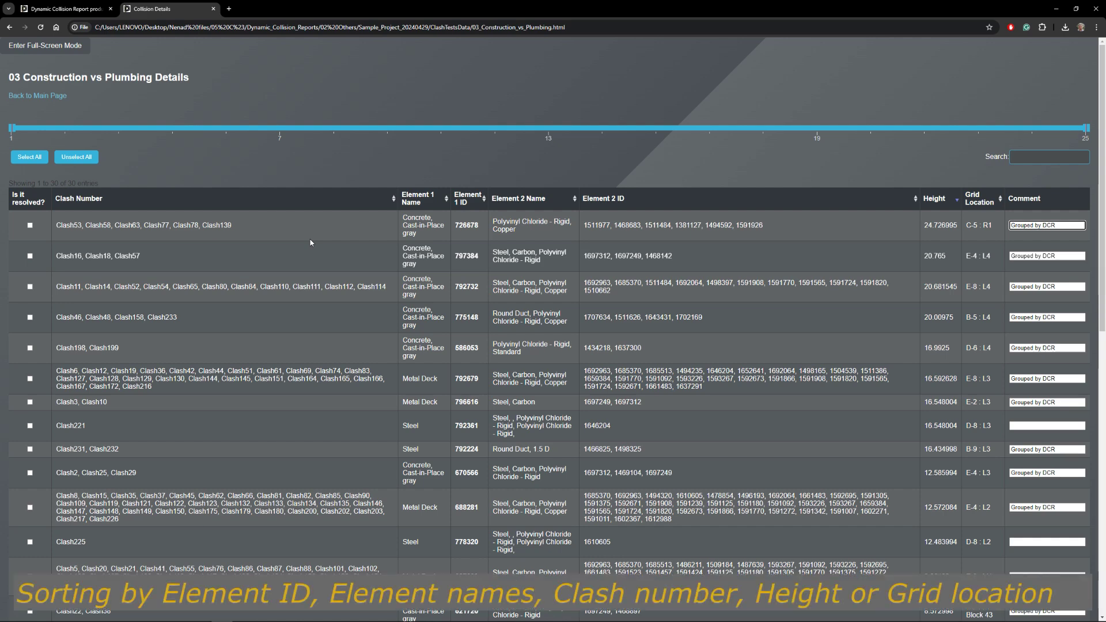
Step: Show the Construction vs Plumbing details in full-screen mode and examine the order of the Height values
{"action": "left_click", "coordinate": [65, 49]}
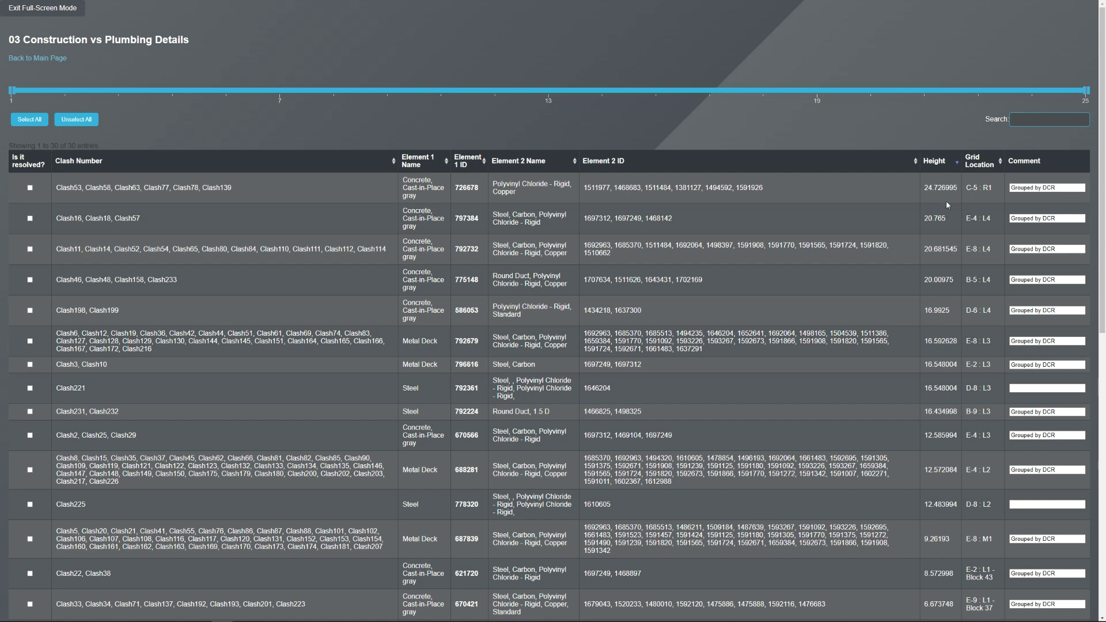
{"action": "left_click_drag", "start_coordinate": [923, 189], "coordinate": [963, 192]}
{"action": "scroll", "coordinate": [932, 404], "scroll_direction": "down", "scroll_amount": 10}
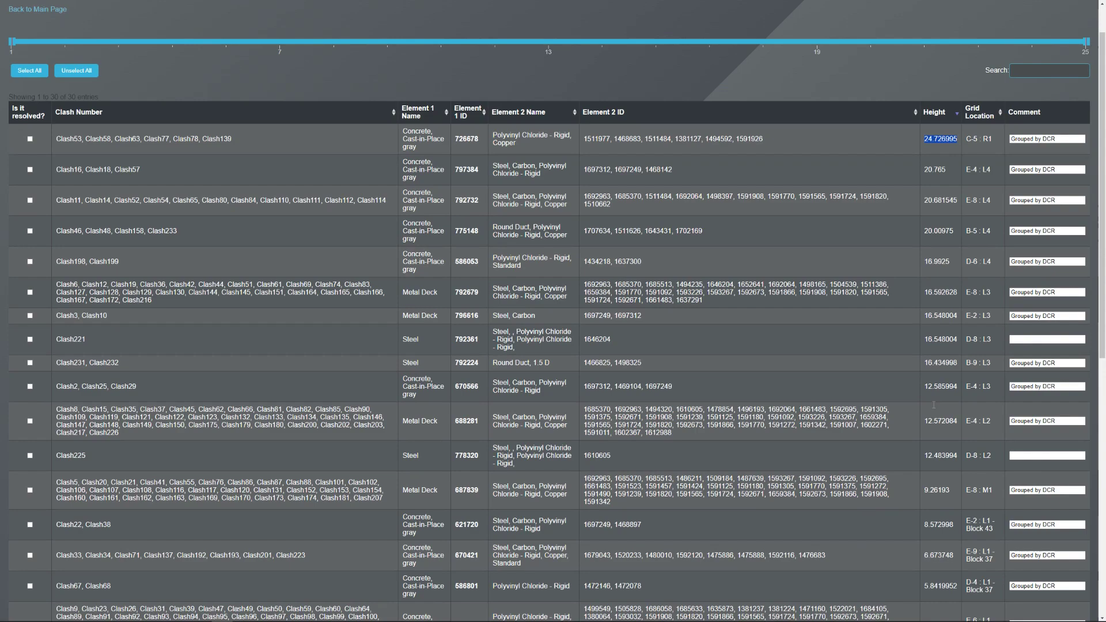
{"action": "scroll", "coordinate": [932, 403], "scroll_direction": "up", "scroll_amount": 10}
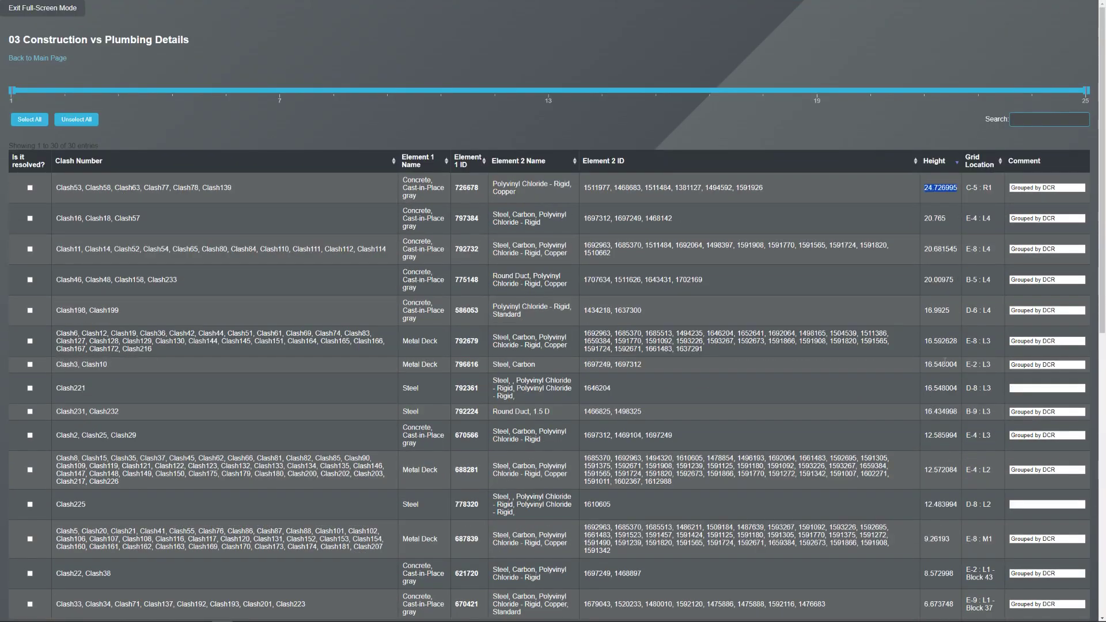
{"action": "left_click", "coordinate": [951, 198]}
Step: Sort the clash table by Element 2 Name, Element 1 Name, Clash Number, Element 2 Name again and finally Element 2 ID
{"action": "left_click", "coordinate": [575, 164]}
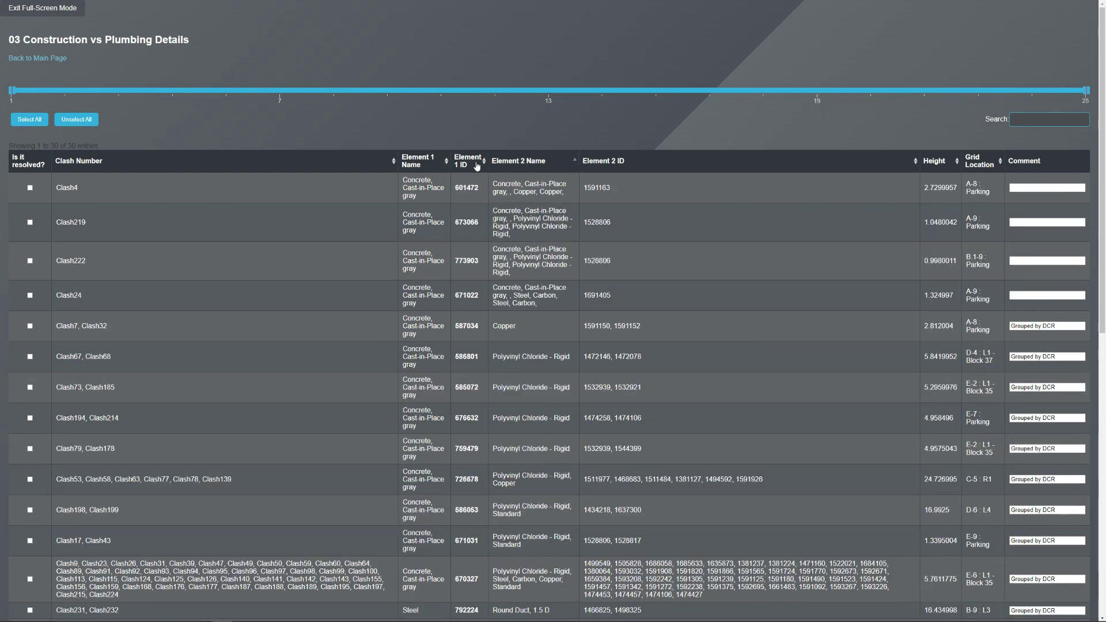
{"action": "left_click", "coordinate": [445, 165]}
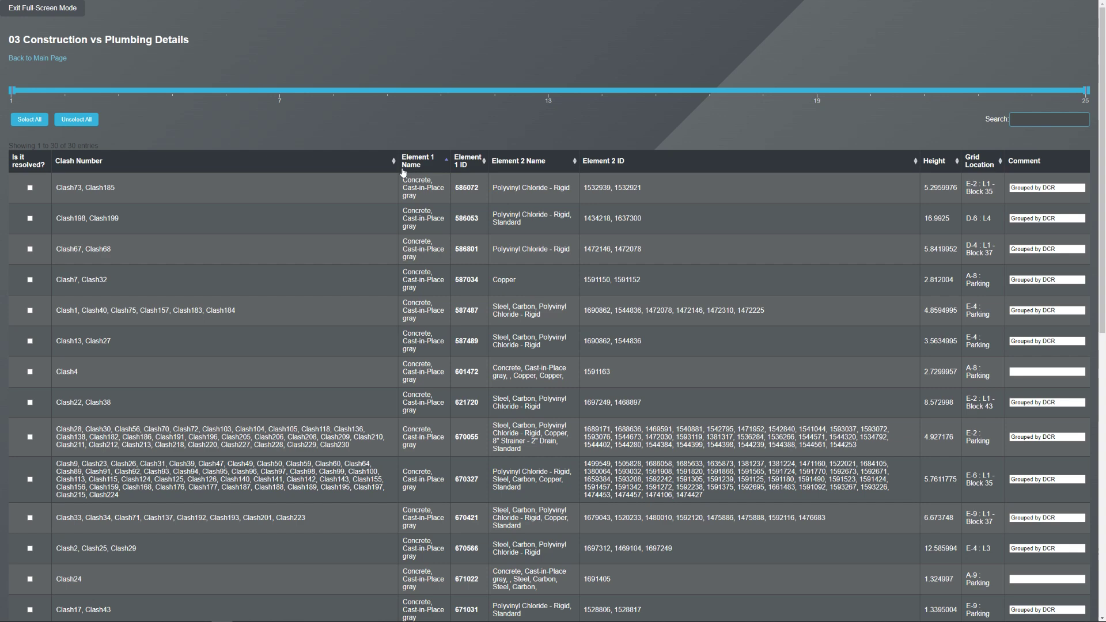
{"action": "left_click", "coordinate": [396, 163]}
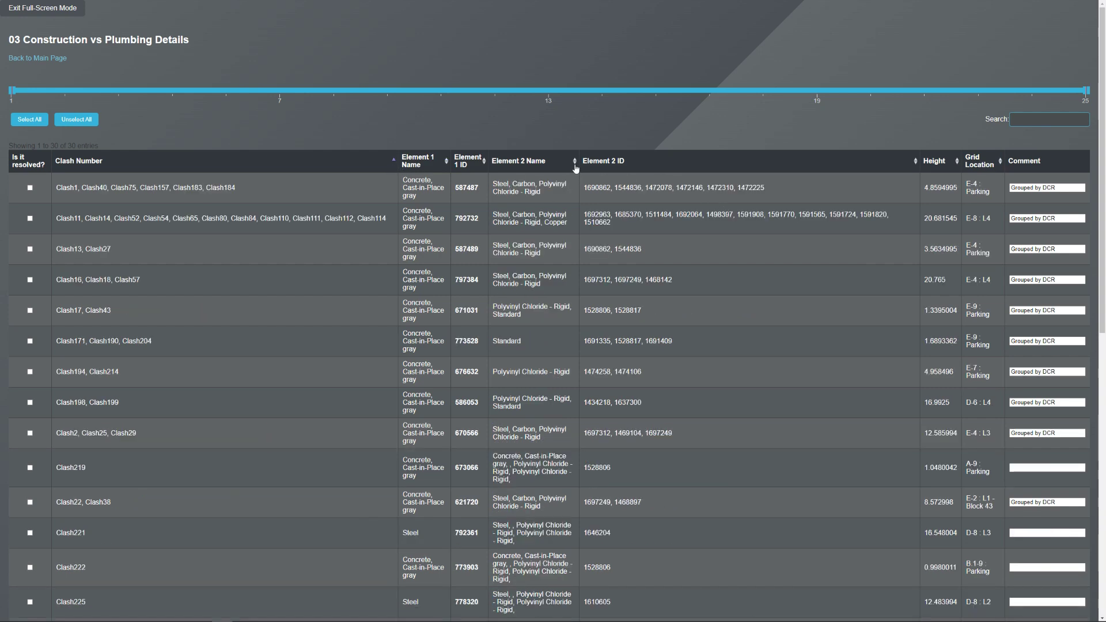
{"action": "left_click", "coordinate": [575, 166]}
{"action": "left_click", "coordinate": [916, 166]}
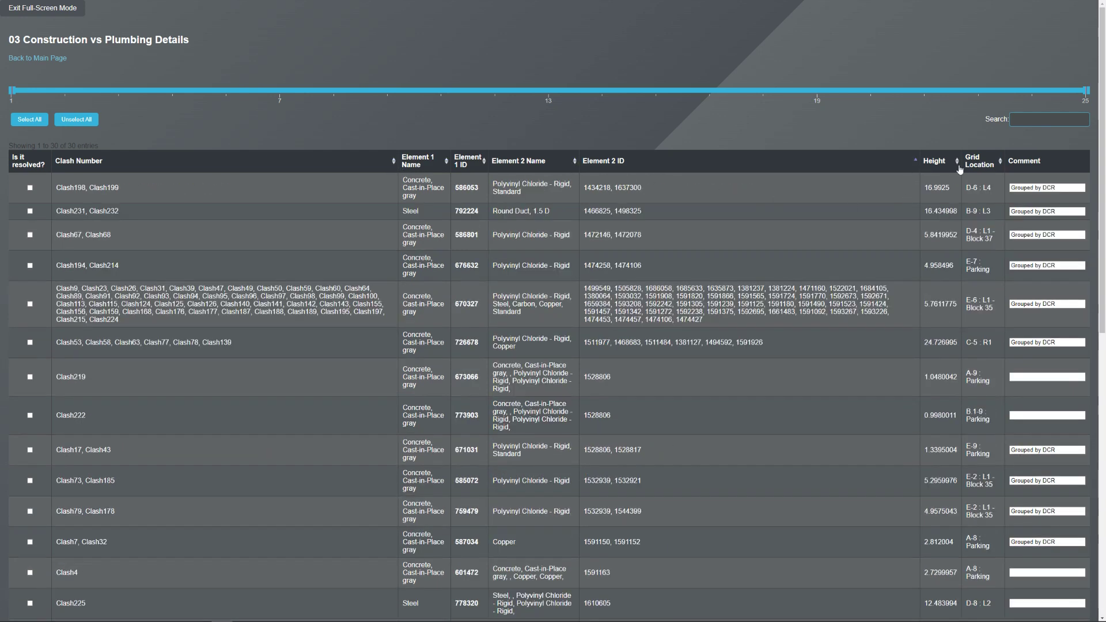
Step: Sort the clash table by Height, Grid Location and Height again, ending with Height in descending order
{"action": "left_click", "coordinate": [958, 170]}
{"action": "left_click", "coordinate": [1000, 169]}
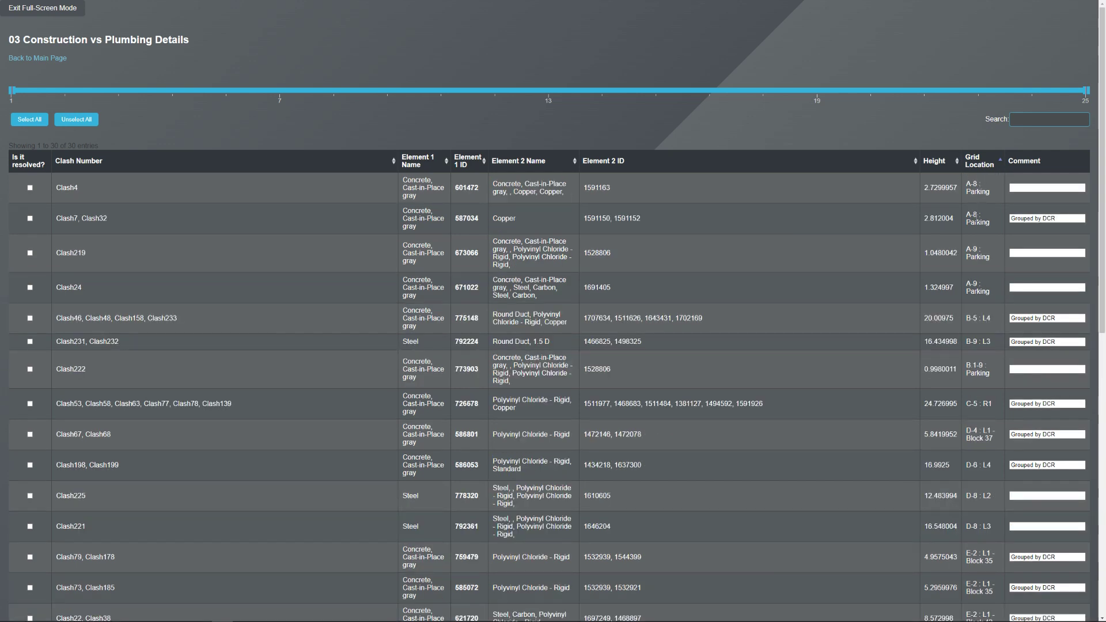
{"action": "left_click", "coordinate": [958, 168]}
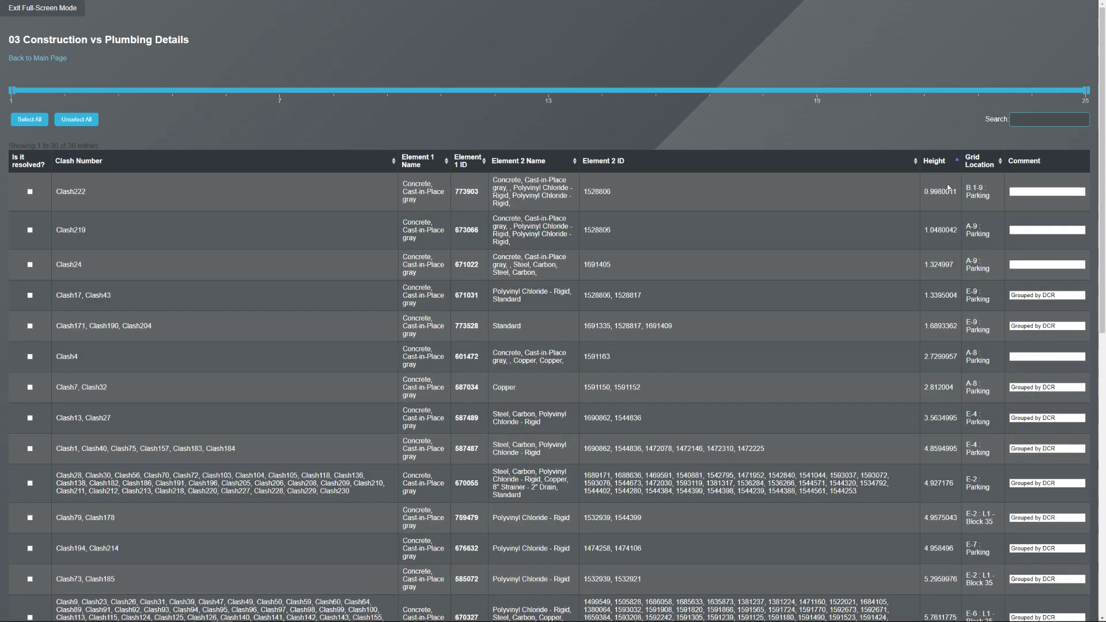
{"action": "left_click", "coordinate": [959, 167]}
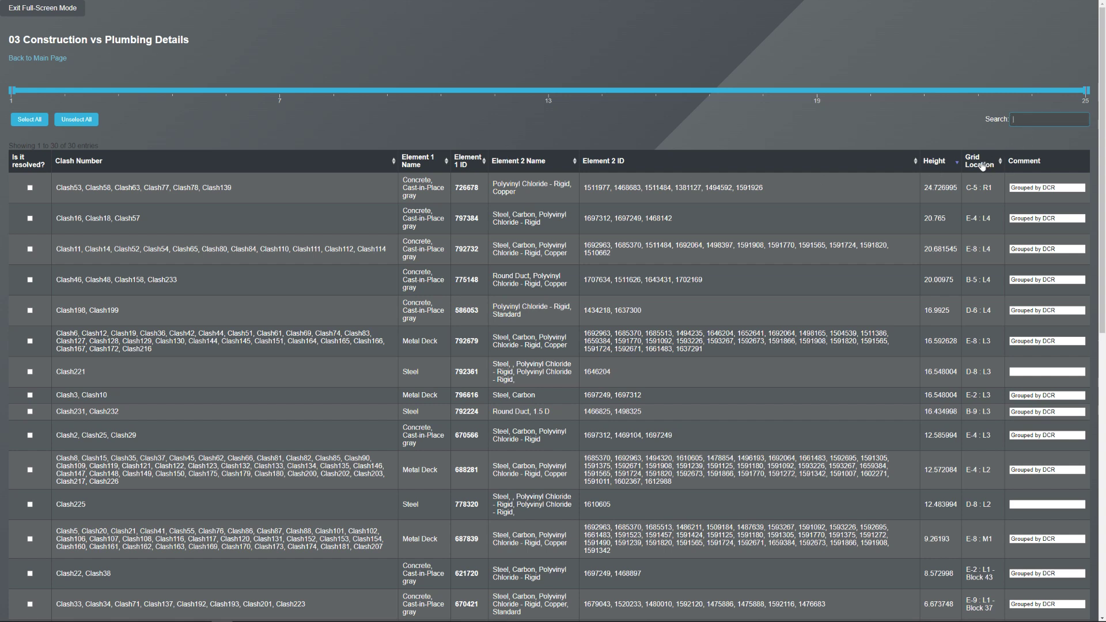
Step: Filter the clash table by grid location C-5, copied from the first row
{"action": "left_click_drag", "start_coordinate": [968, 188], "coordinate": [976, 189]}
{"action": "key", "text": "ctrl+c"}
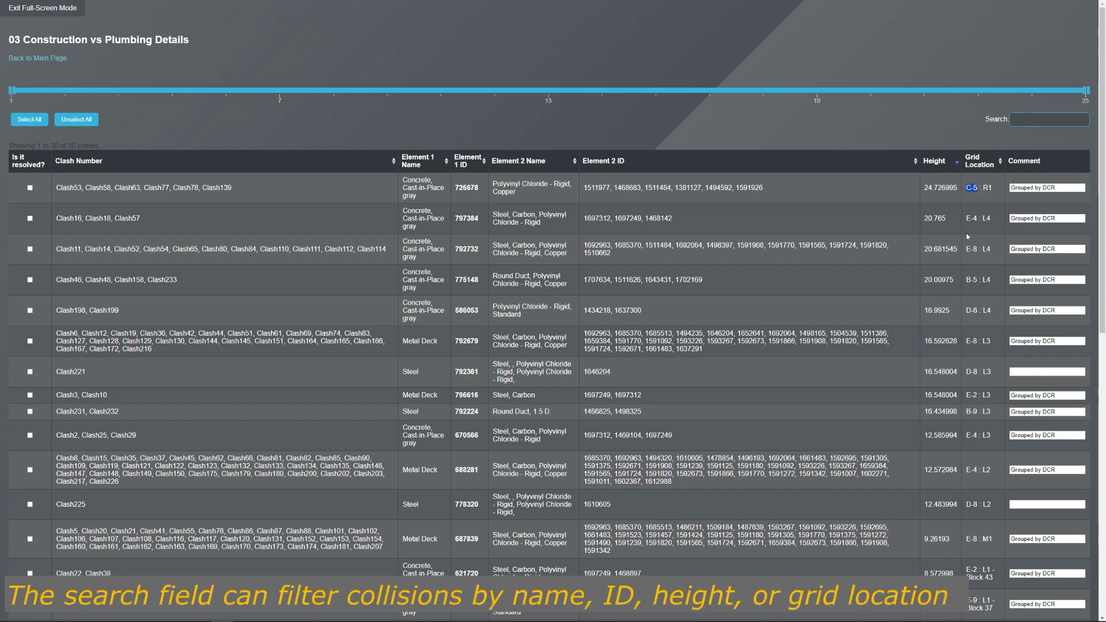
{"action": "left_click", "coordinate": [1043, 121]}
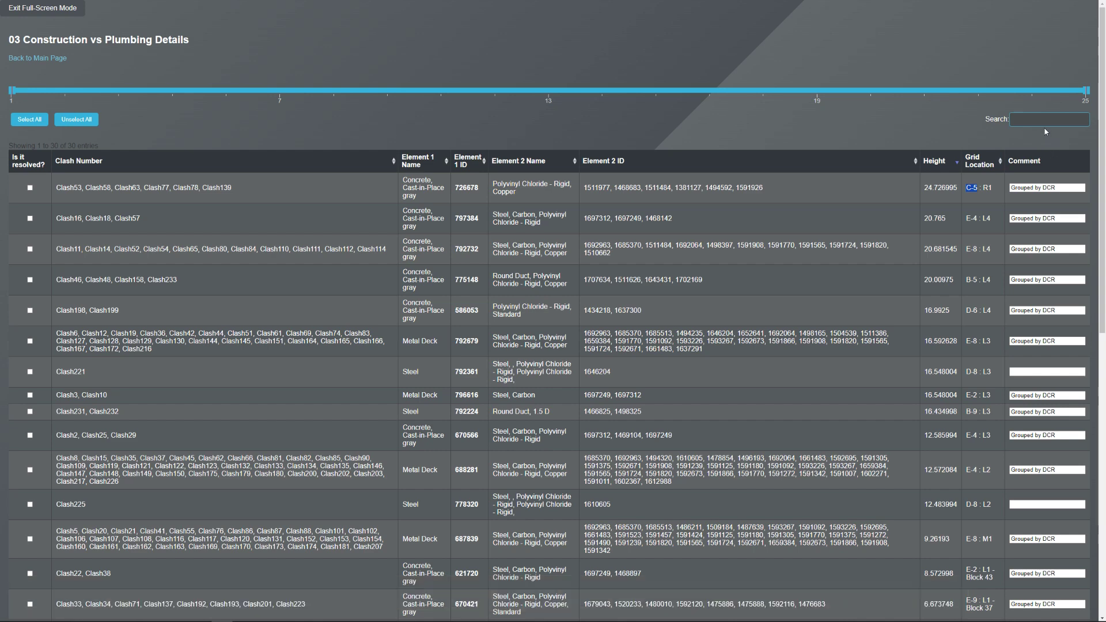
{"action": "key", "text": "ctrl+v"}
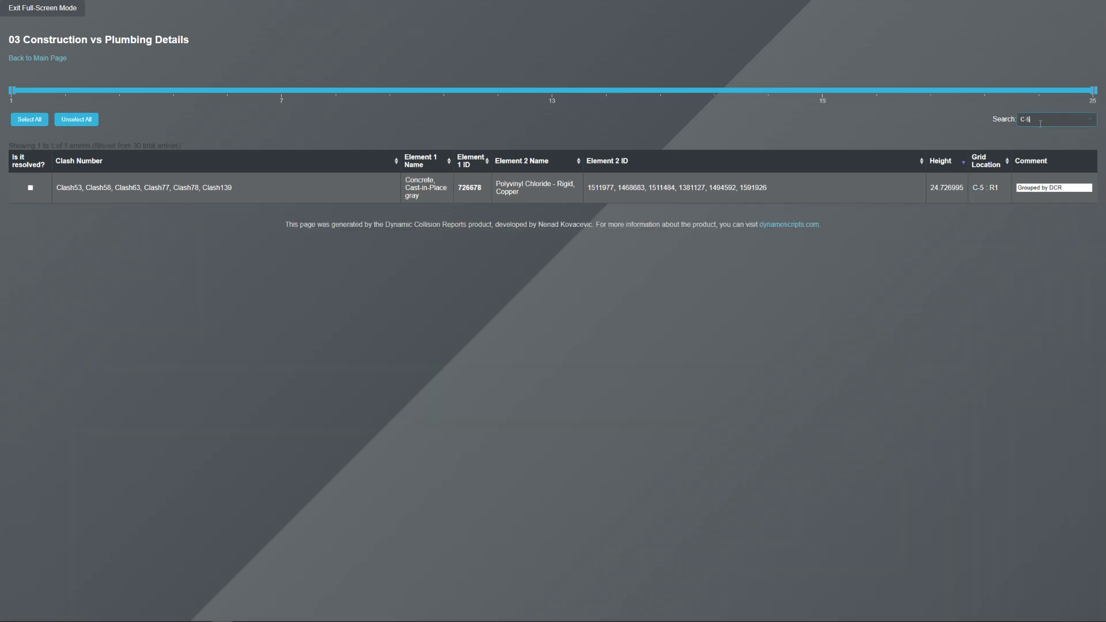
Step: Filter the clash table by grid location e-4, examine the matching Grid Location values and clear the search
{"action": "key", "text": "BackSpace"}
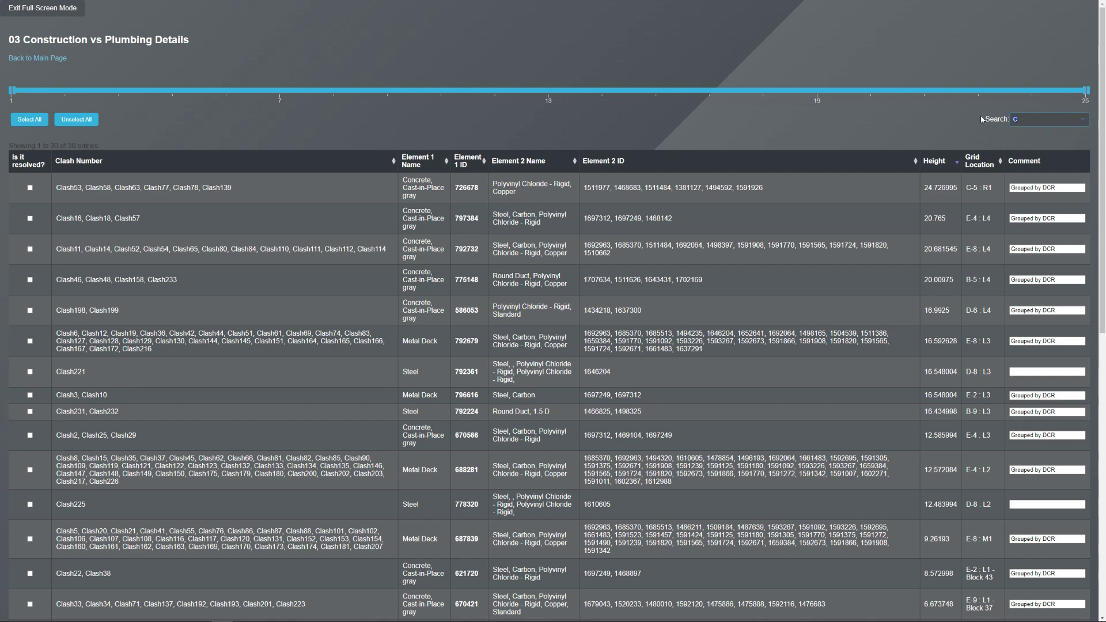
{"action": "type", "text": "-4"}
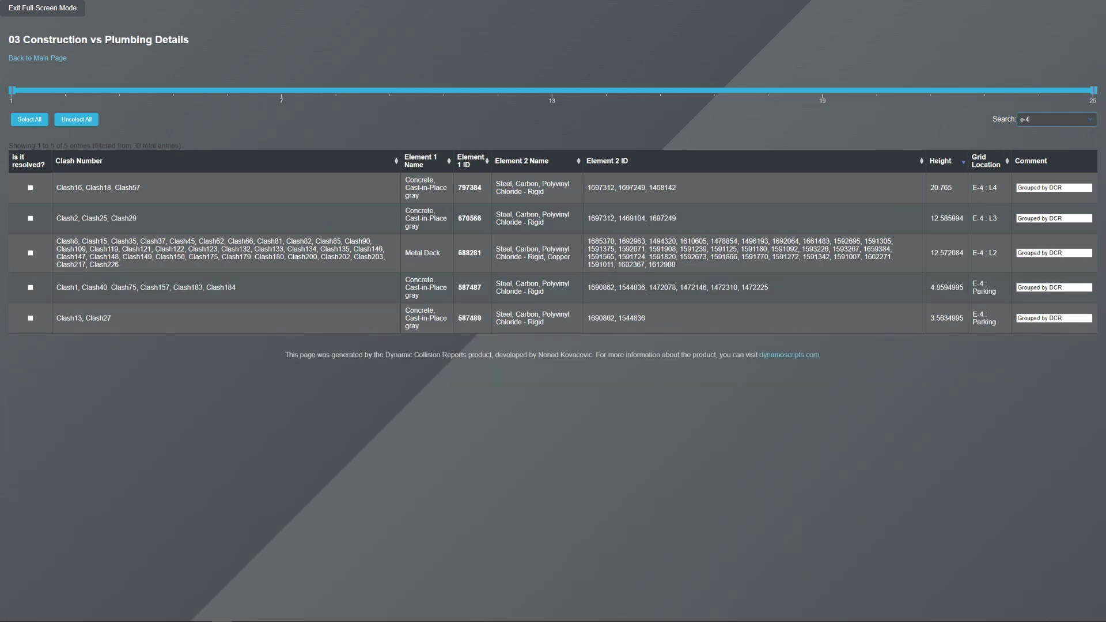
{"action": "left_click_drag", "start_coordinate": [973, 218], "coordinate": [986, 315]}
{"action": "left_click_drag", "start_coordinate": [1032, 119], "coordinate": [993, 143]}
{"action": "key", "text": "BackSpace"}
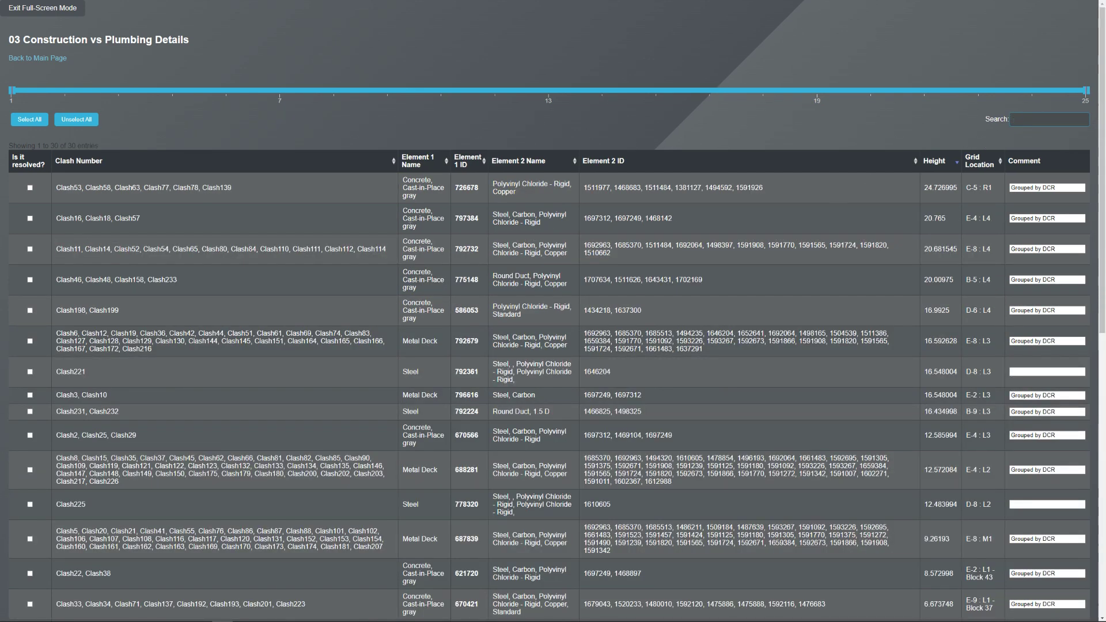
Step: Filter the clash table by the first row's Element 2 ID 1511977, and clear the search
{"action": "double_click", "coordinate": [597, 188]}
{"action": "key", "text": "ctrl+c"}
{"action": "left_click", "coordinate": [1037, 119]}
{"action": "key", "text": "ctrl+v"}
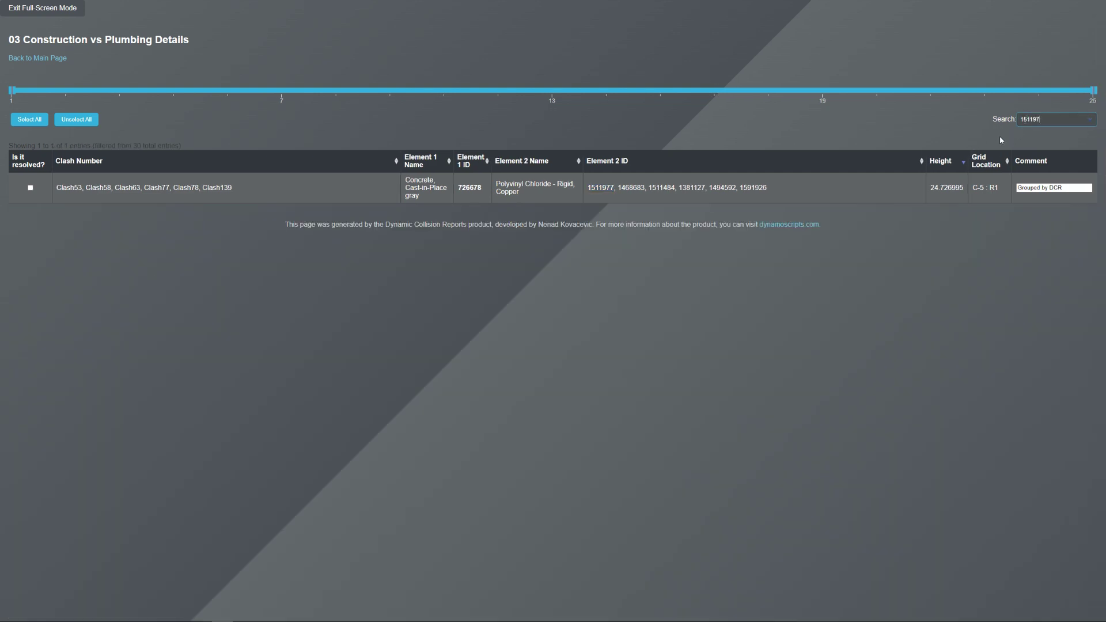
{"action": "key", "text": "ctrl+a"}
{"action": "key", "text": "BackSpace"}
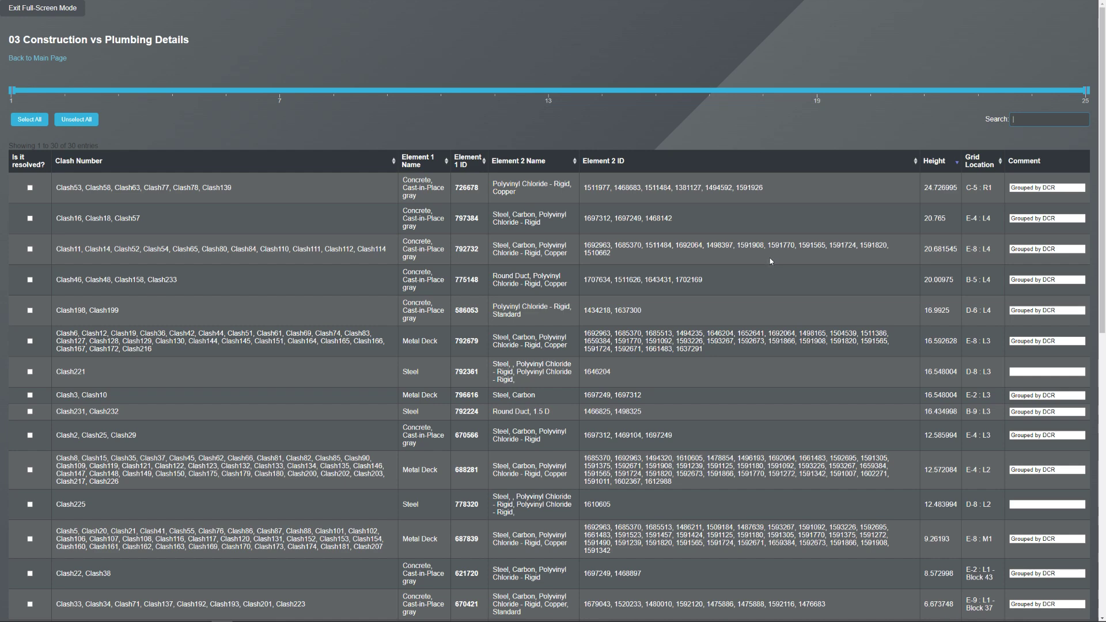
Step: Filter the clash table by the element name Duct, examine the matching rows and clear the search
{"action": "double_click", "coordinate": [521, 277]}
{"action": "left_click", "coordinate": [1065, 122]}
{"action": "key", "text": "ctrl+v"}
{"action": "left_click_drag", "start_coordinate": [502, 183], "coordinate": [612, 229]}
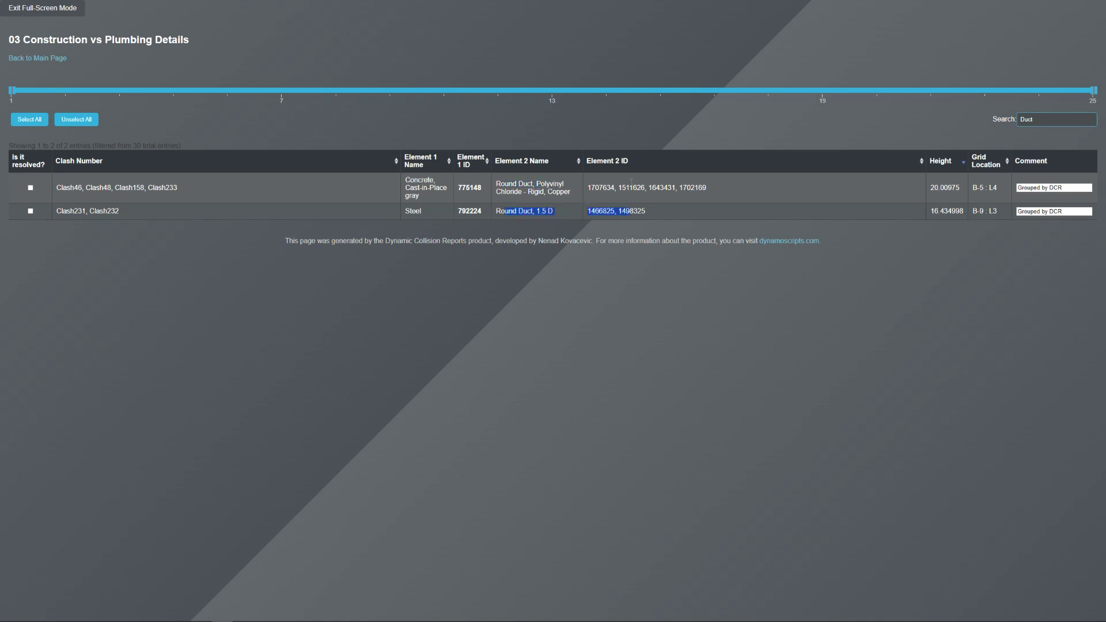
{"action": "double_click", "coordinate": [1042, 119]}
{"action": "key", "text": "BackSpace"}
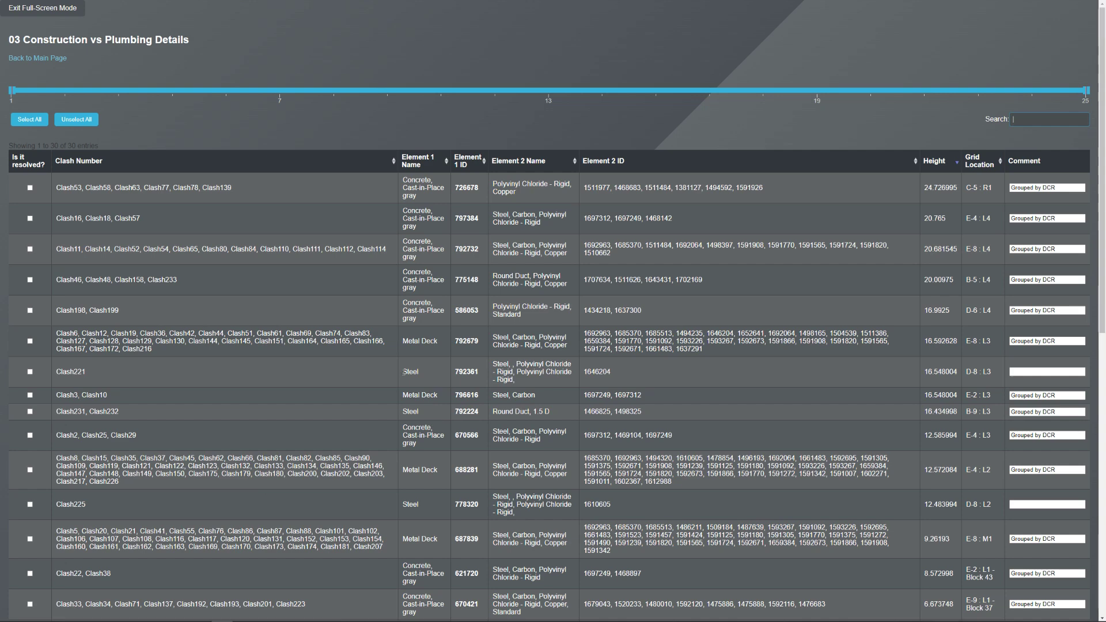
Step: Filter the clash table by the element names Steel and Concrete in turn, and clear the search
{"action": "double_click", "coordinate": [410, 372]}
{"action": "left_click", "coordinate": [1045, 120]}
{"action": "key", "text": "ctrl+v"}
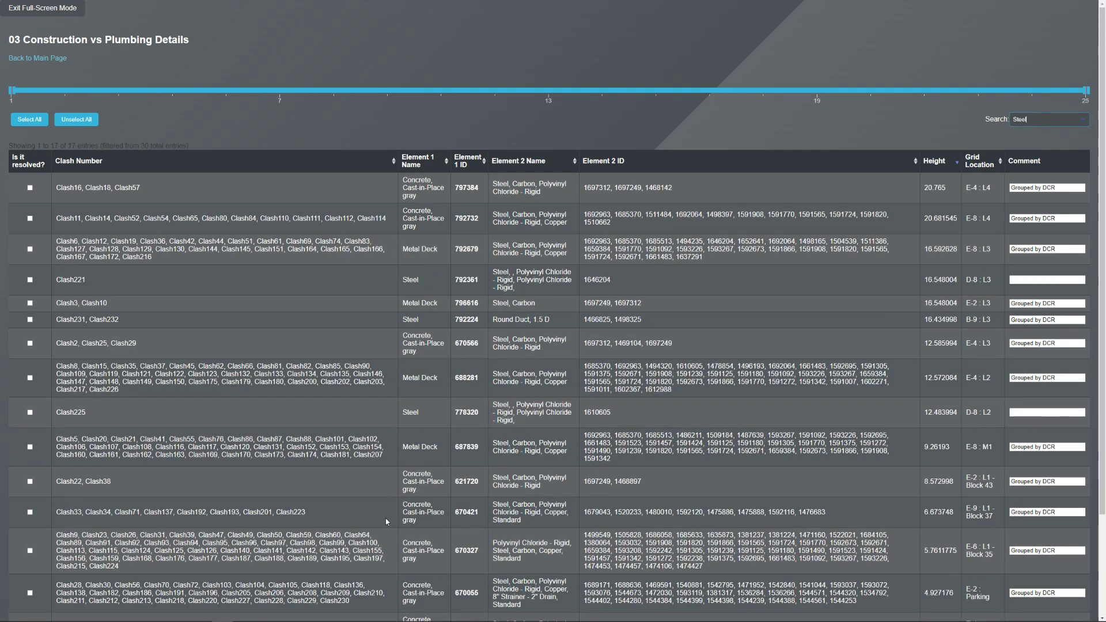
{"action": "double_click", "coordinate": [416, 504]}
{"action": "double_click", "coordinate": [1031, 119]}
{"action": "key", "text": "ctrl+v"}
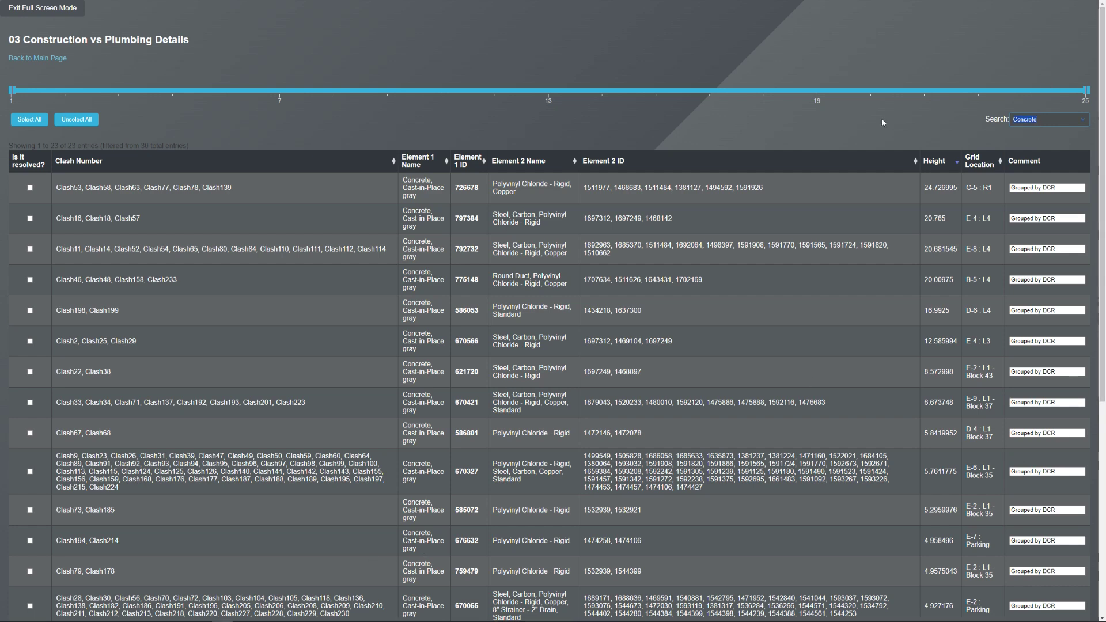
{"action": "key", "text": "BackSpace"}
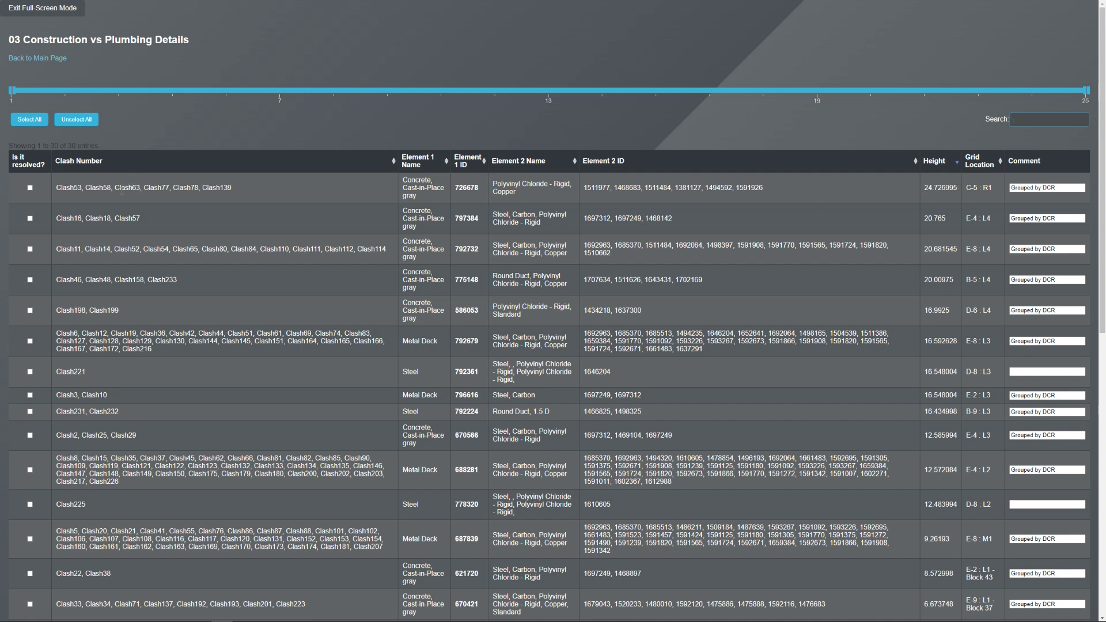
Step: Mark the grouped Clash53 row, the grouped Clash16 row and the Clash221 row as resolved
{"action": "left_click", "coordinate": [30, 188]}
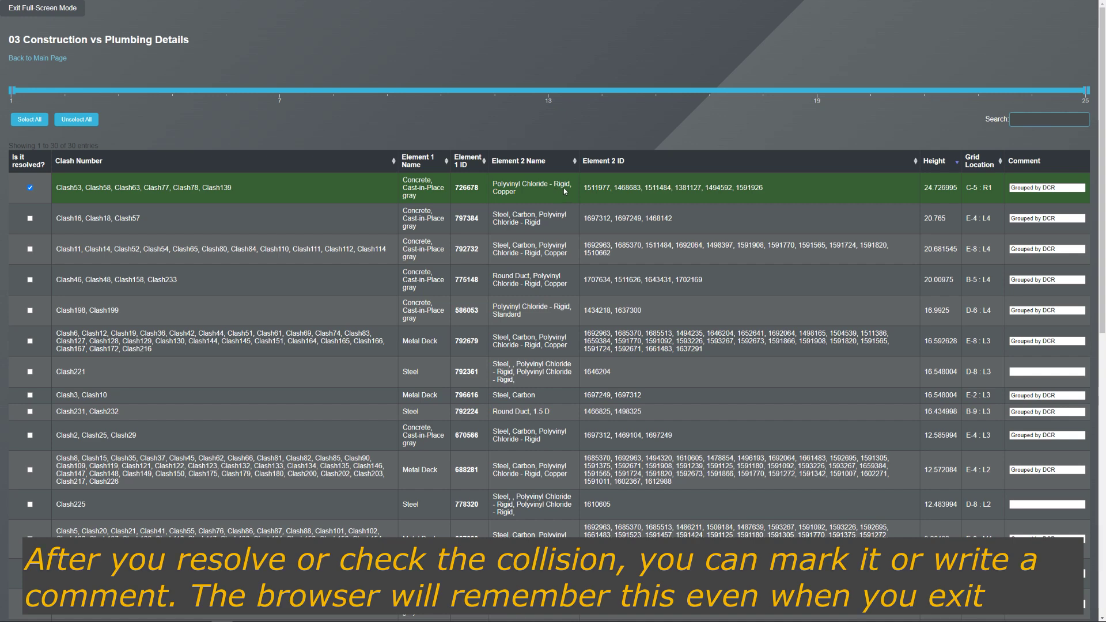
{"action": "left_click", "coordinate": [30, 219]}
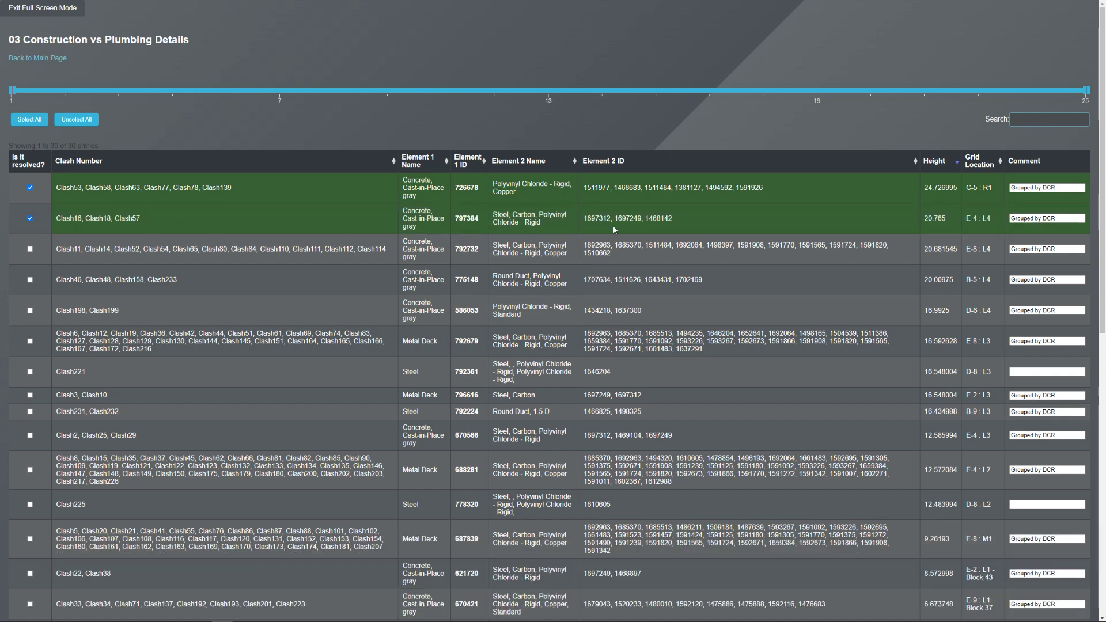
{"action": "left_click", "coordinate": [1031, 369]}
{"action": "left_click", "coordinate": [30, 372]}
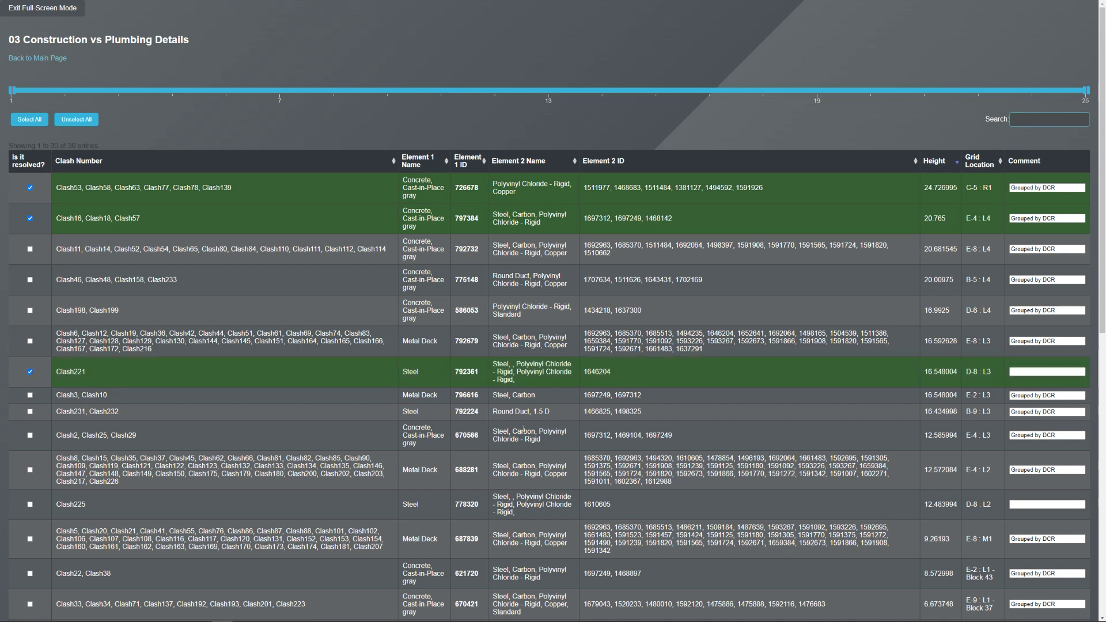
Step: Enter the comment "Approved" for Clash221
{"action": "left_click", "coordinate": [1020, 373]}
{"action": "type", "text": "Approved"}
{"action": "left_click_drag", "start_coordinate": [1040, 372], "coordinate": [951, 369]}
{"action": "left_click", "coordinate": [1044, 395]}
Step: Leave full-screen mode, view the 05 HVAC vs Plumbing details via the main page and close the report
{"action": "left_click", "coordinate": [34, 8]}
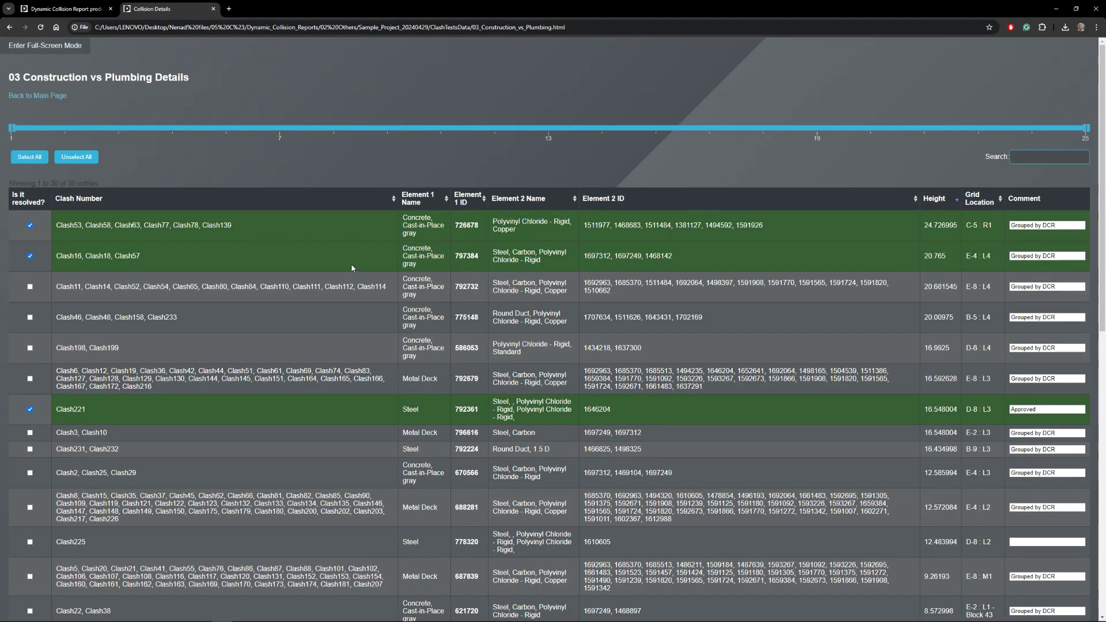
{"action": "left_click", "coordinate": [50, 97]}
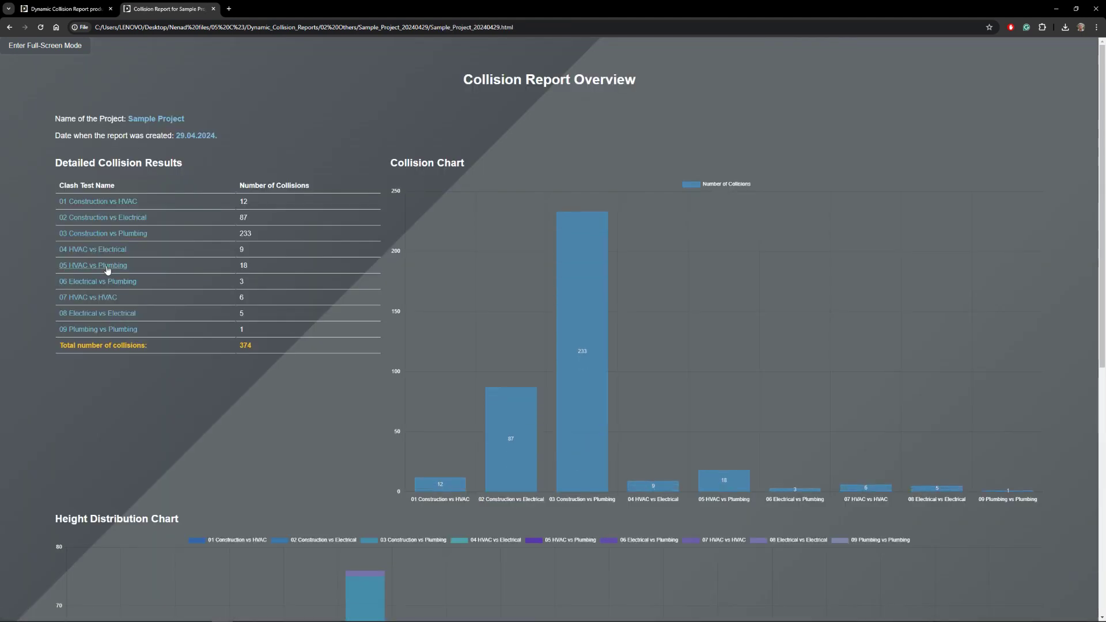
{"action": "left_click", "coordinate": [107, 267]}
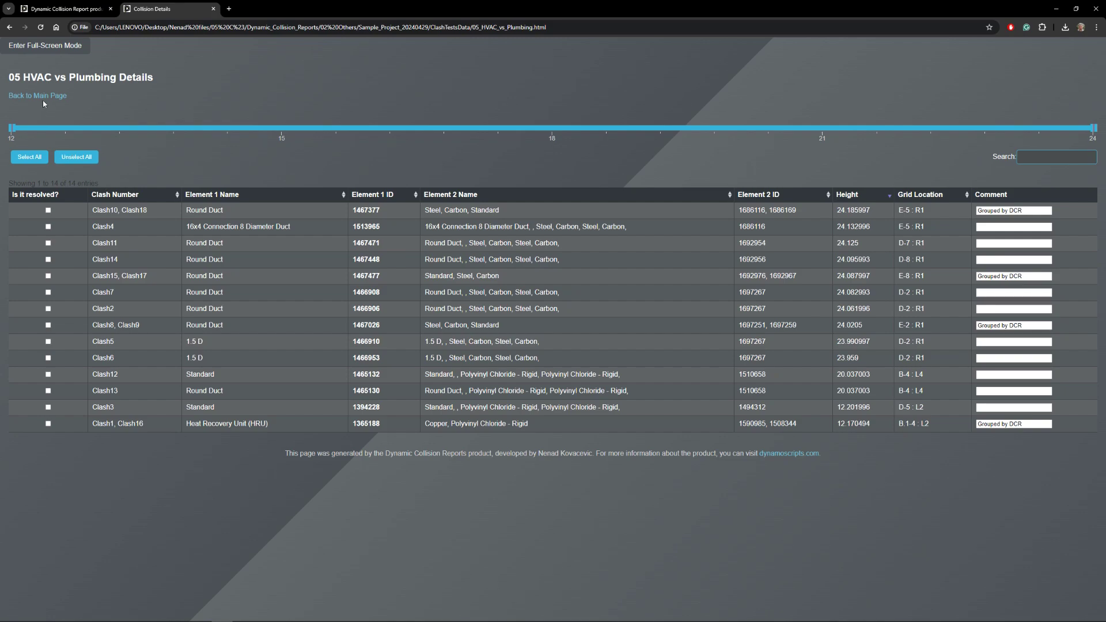
{"action": "left_click", "coordinate": [213, 9]}
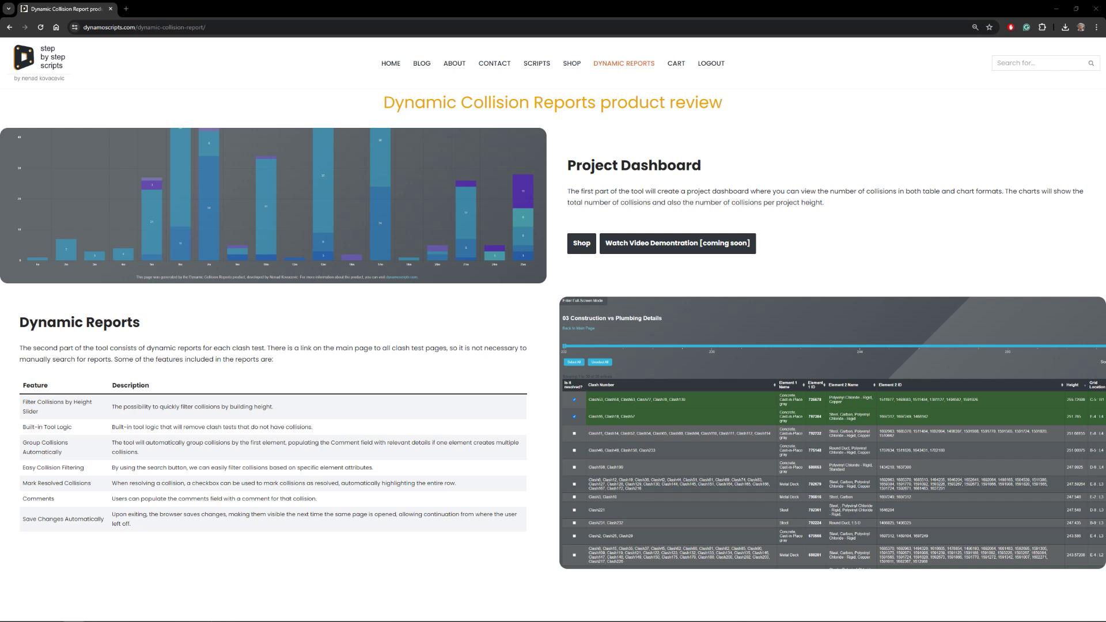
Step: Reopen Sample_Project_20240429.html from its project folder and show the 03 Construction vs Plumbing details to check the saved marks and comment
{"action": "key", "text": "alt+Tab"}
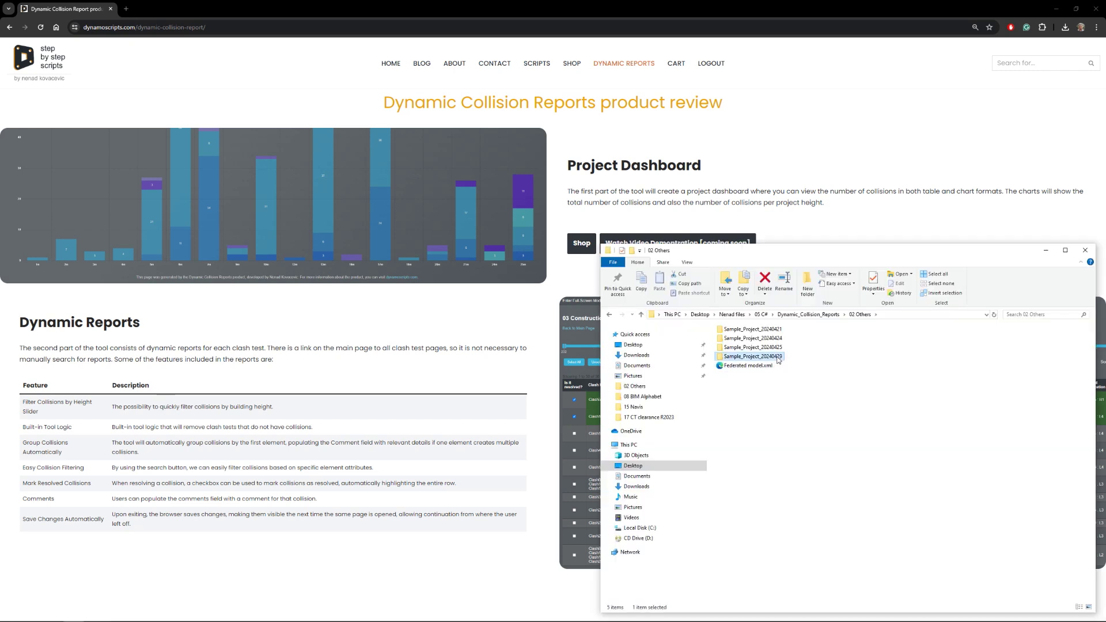
{"action": "double_click", "coordinate": [767, 350]}
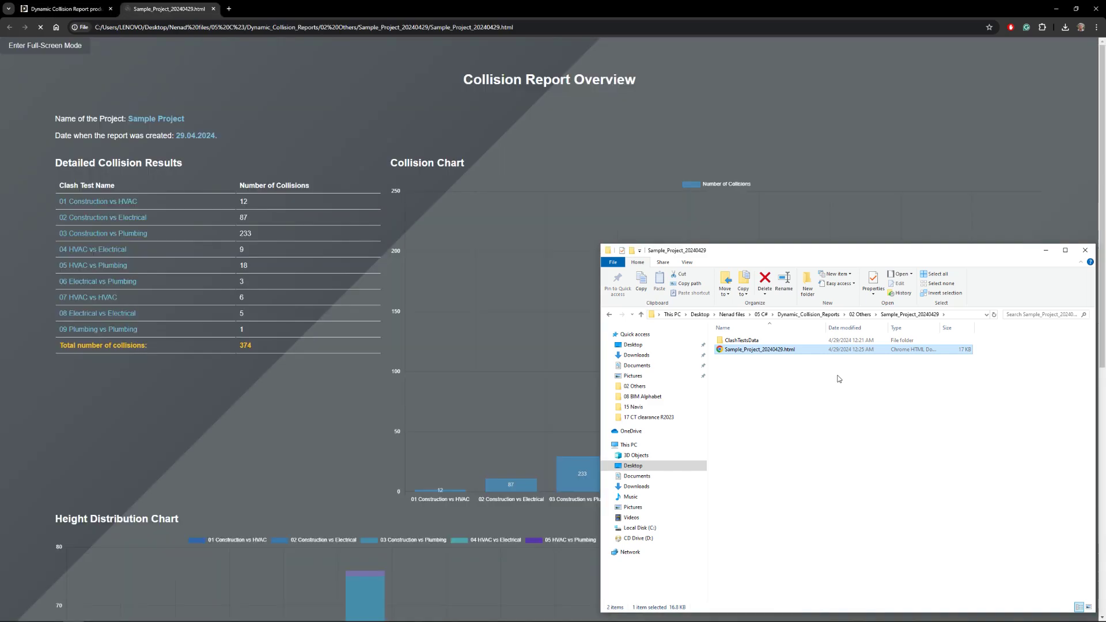
{"action": "left_click", "coordinate": [198, 424]}
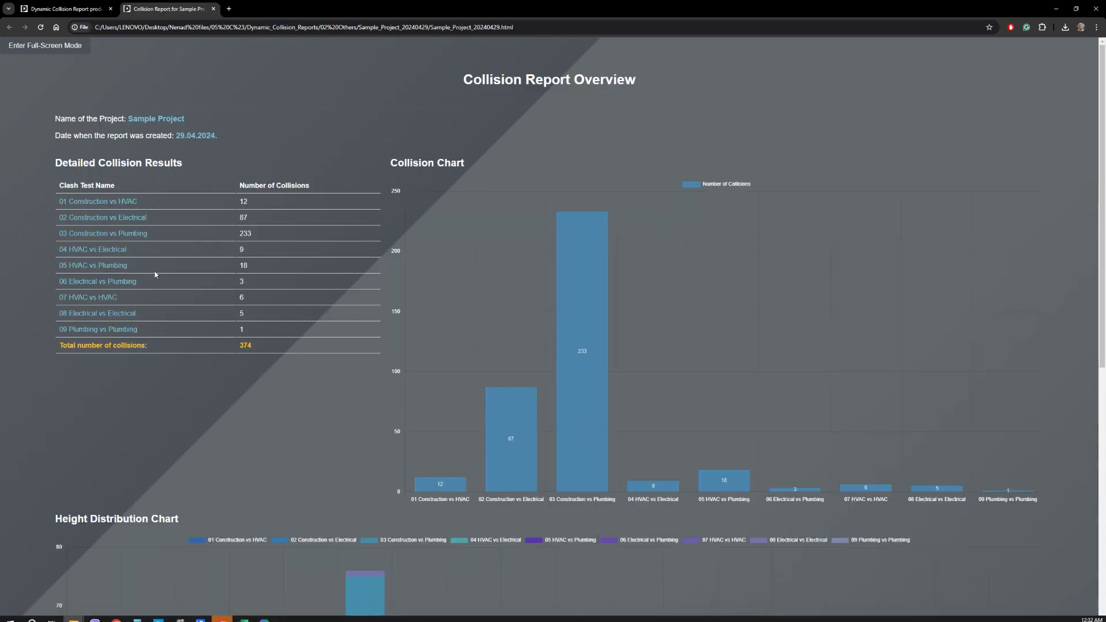
{"action": "left_click", "coordinate": [136, 235]}
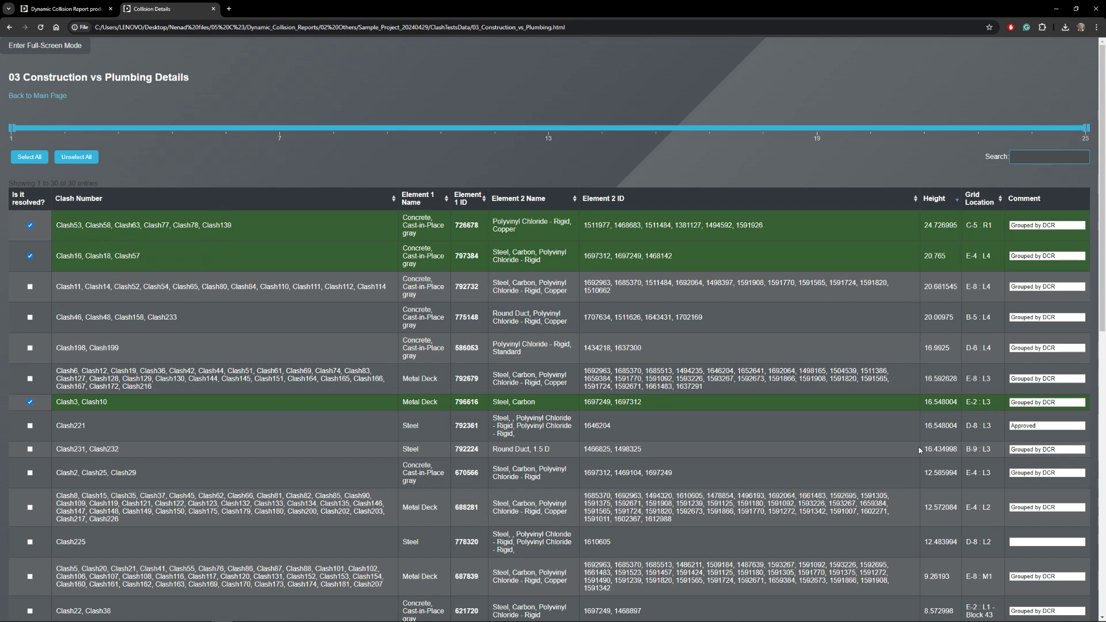
Step: Remove the resolved marks from the Clash3, Clash10 row, the grouped Clash16 row and the grouped Clash53 row
{"action": "key", "text": "Tab"}
{"action": "key", "text": "Tab"}
{"action": "left_click", "coordinate": [30, 402]}
{"action": "left_click", "coordinate": [30, 256]}
{"action": "left_click", "coordinate": [30, 226]}
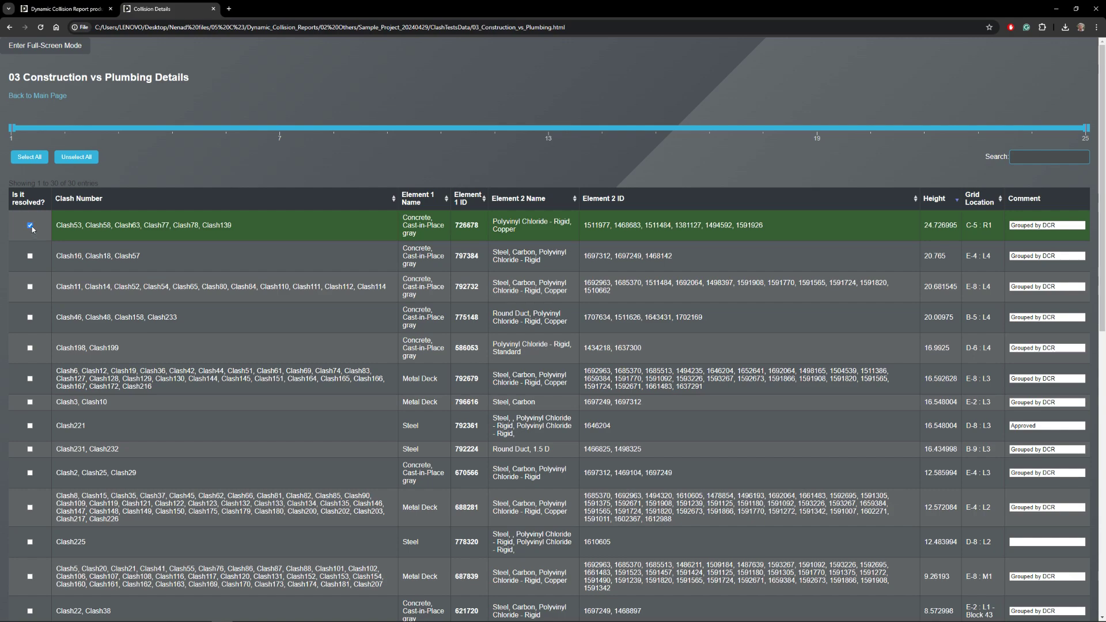
Step: Close and reopen the report, check the saved state of the 03 Construction vs Plumbing details and return to the main page
{"action": "left_click", "coordinate": [213, 9]}
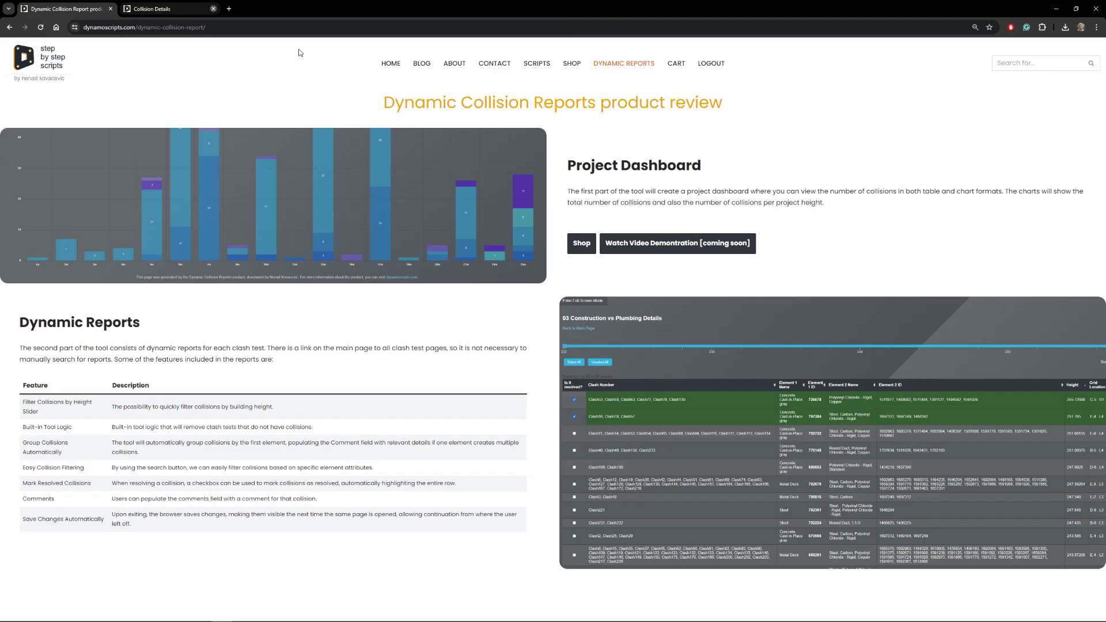
{"action": "key", "text": "alt+Tab"}
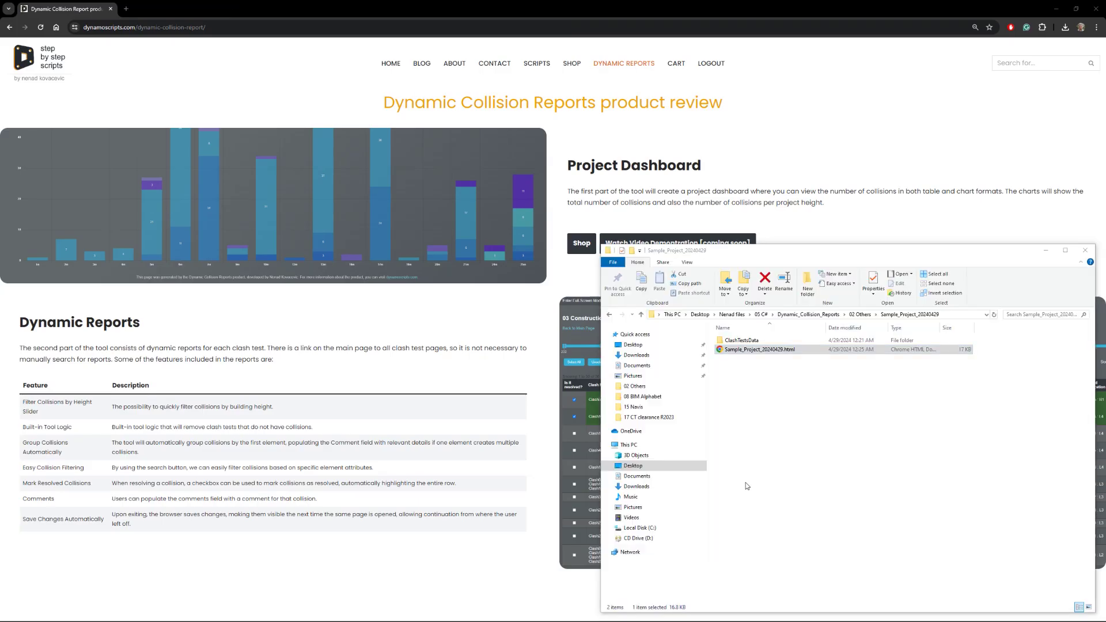
{"action": "key", "text": "Return"}
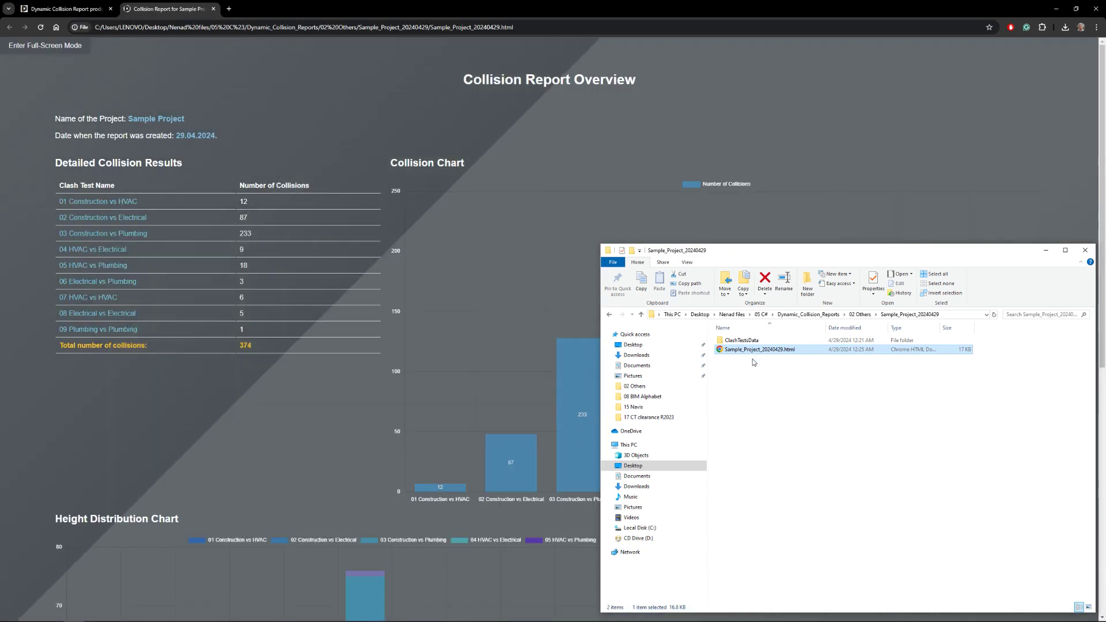
{"action": "left_click", "coordinate": [126, 236]}
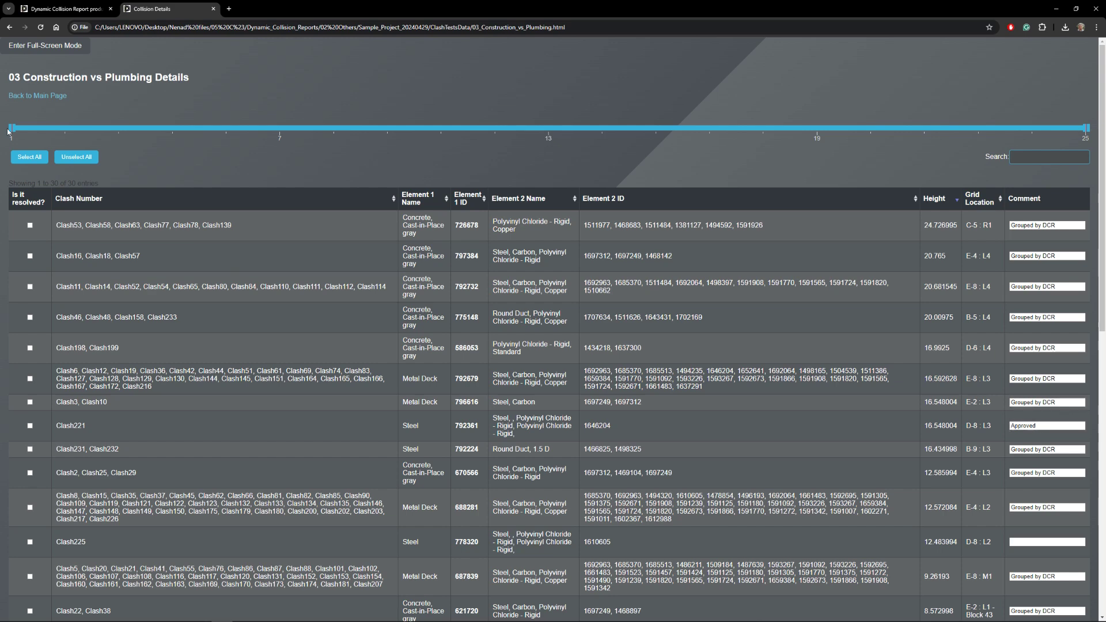
{"action": "left_click", "coordinate": [62, 96]}
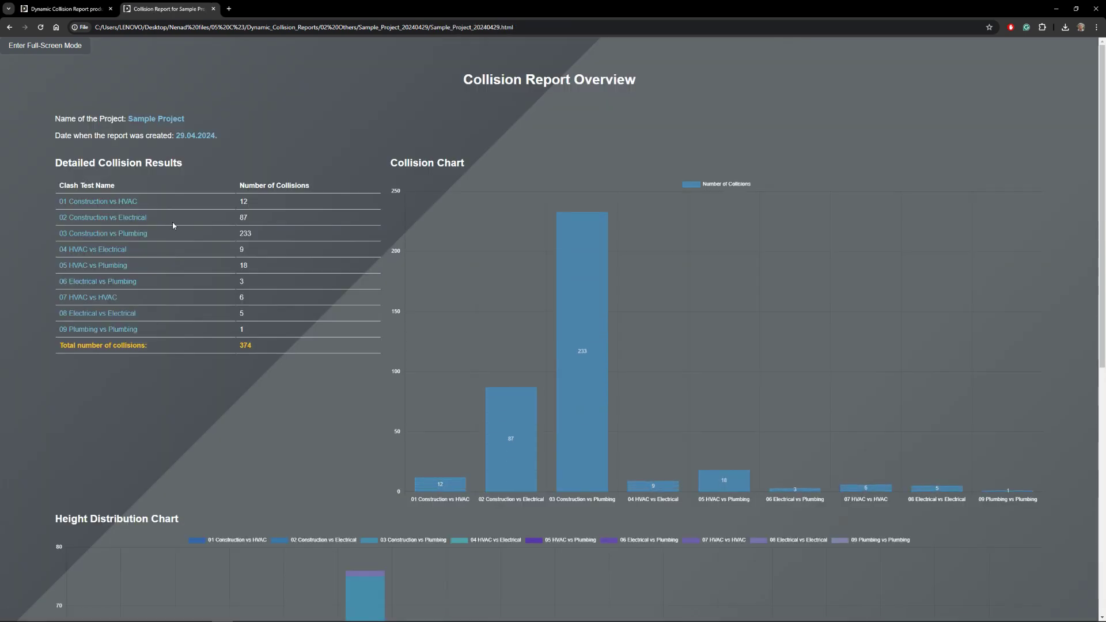